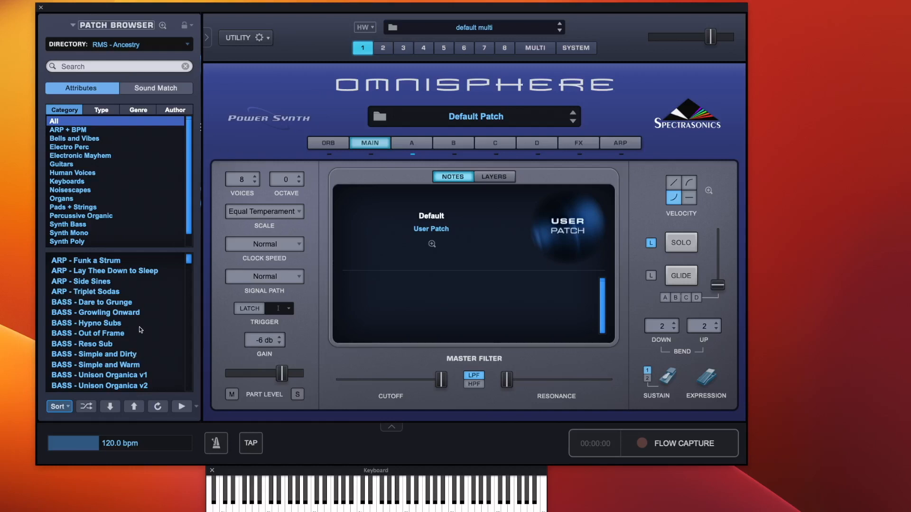
- Look through the RMS - Ancestry patch list and load BPM PERC - Perc Kick v1 to audition it
{"action": "scroll", "coordinate": [140, 328], "scroll_direction": "down", "scroll_amount": 10}
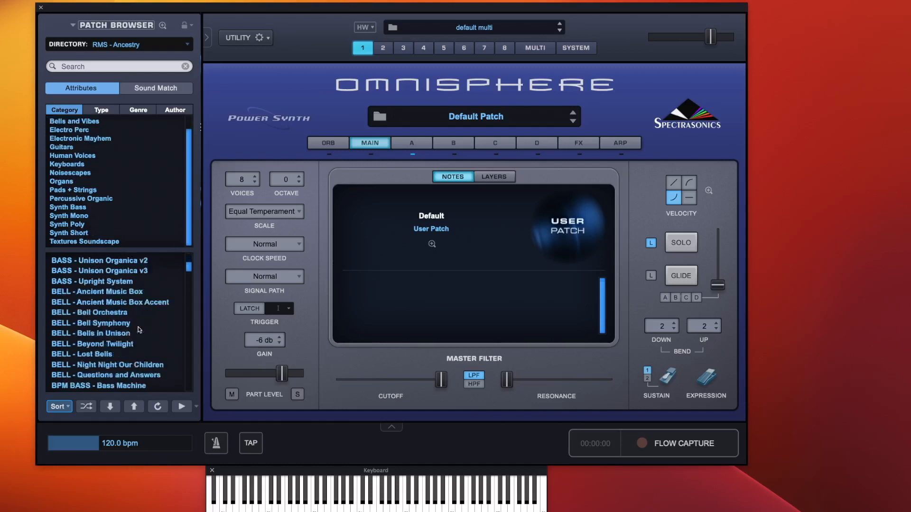
{"action": "scroll", "coordinate": [139, 330], "scroll_direction": "up", "scroll_amount": 1}
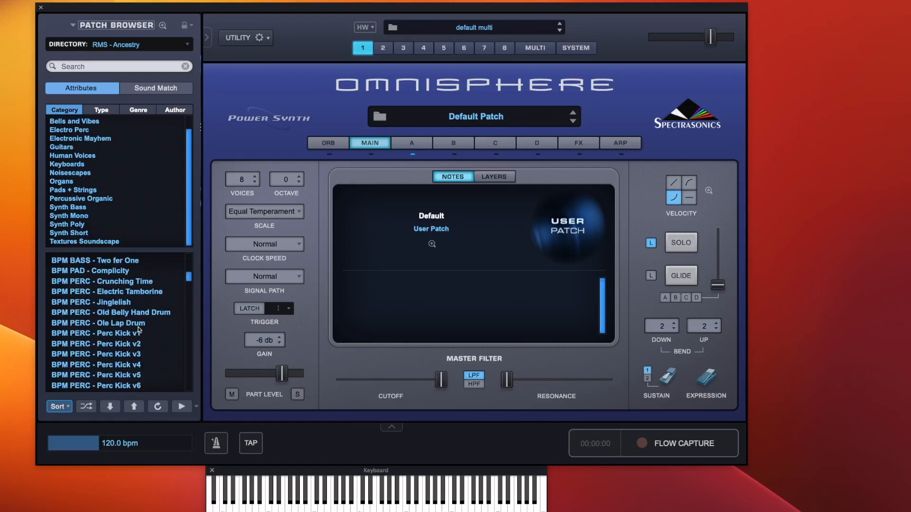
{"action": "scroll", "coordinate": [139, 329], "scroll_direction": "up", "scroll_amount": 2}
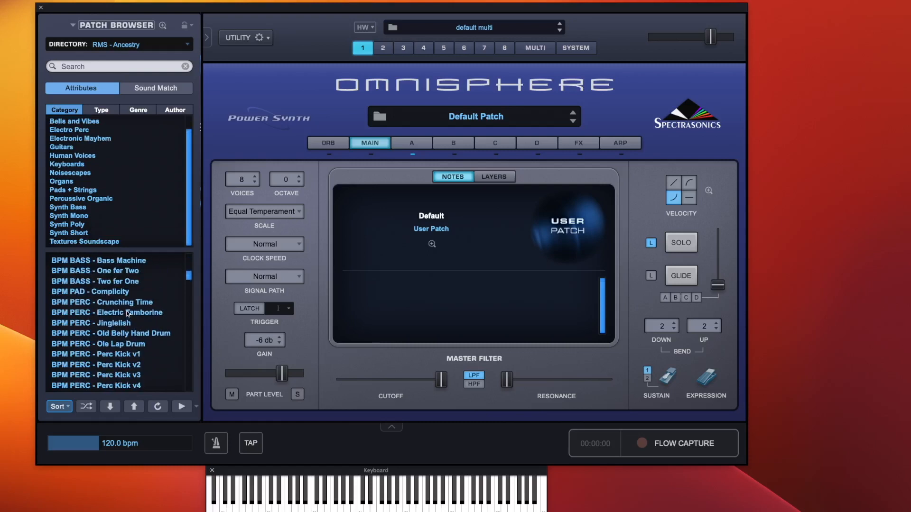
{"action": "scroll", "coordinate": [129, 348], "scroll_direction": "down", "scroll_amount": 5}
{"action": "scroll", "coordinate": [129, 348], "scroll_direction": "down", "scroll_amount": 4}
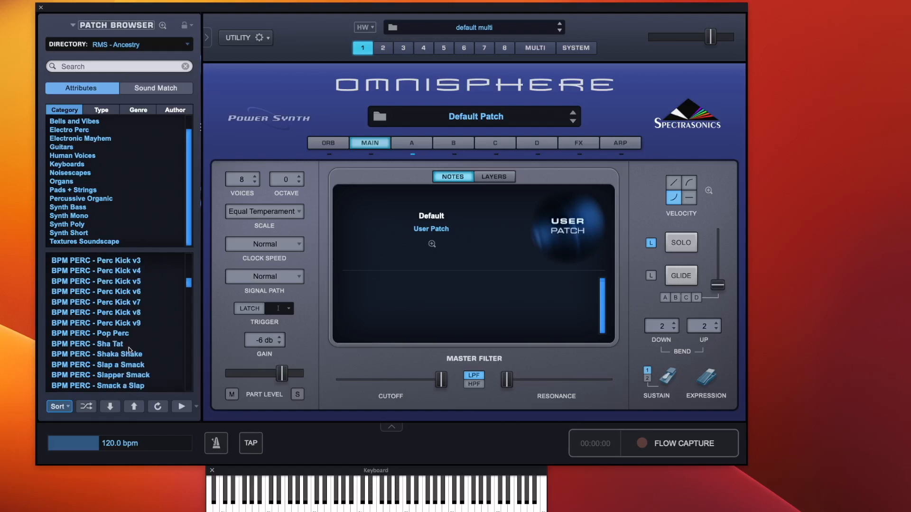
{"action": "scroll", "coordinate": [129, 349], "scroll_direction": "up", "scroll_amount": 4}
{"action": "left_click", "coordinate": [130, 302]}
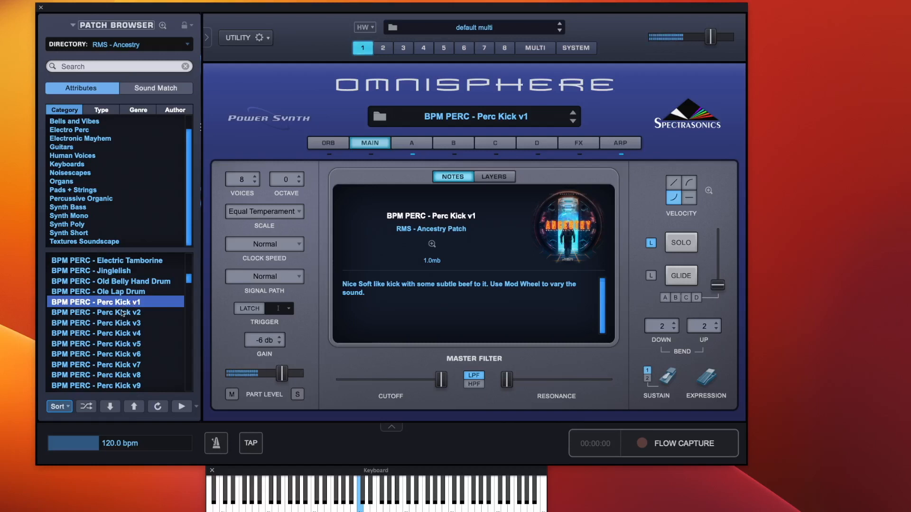
- Audition the BPM PERC - Slap a Smack and BPM PERC - Tap On Tap Off patches in Part 1
{"action": "scroll", "coordinate": [114, 317], "scroll_direction": "down", "scroll_amount": 3}
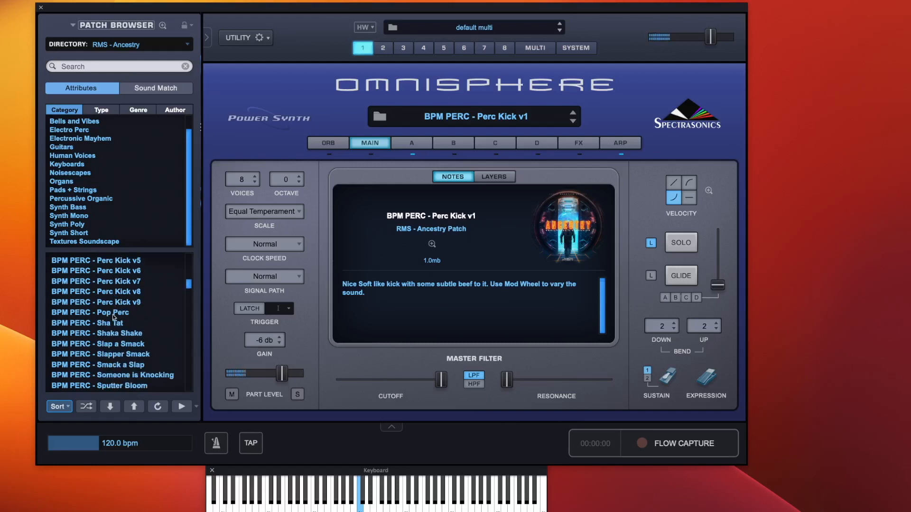
{"action": "left_click", "coordinate": [121, 342]}
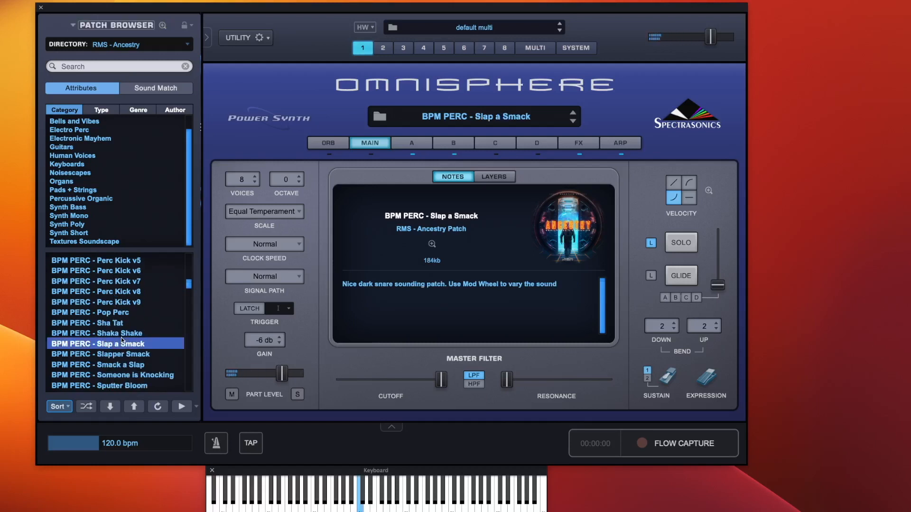
{"action": "scroll", "coordinate": [138, 354], "scroll_direction": "down", "scroll_amount": 2}
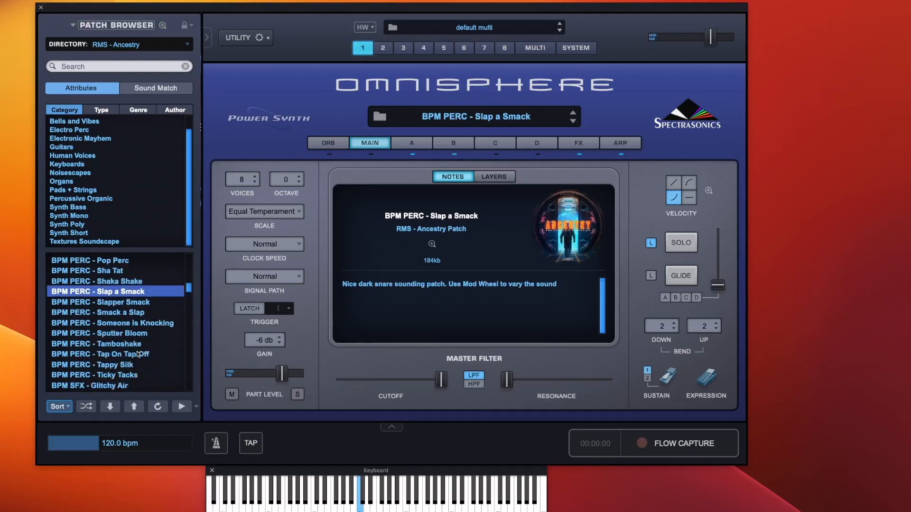
{"action": "left_click", "coordinate": [133, 346]}
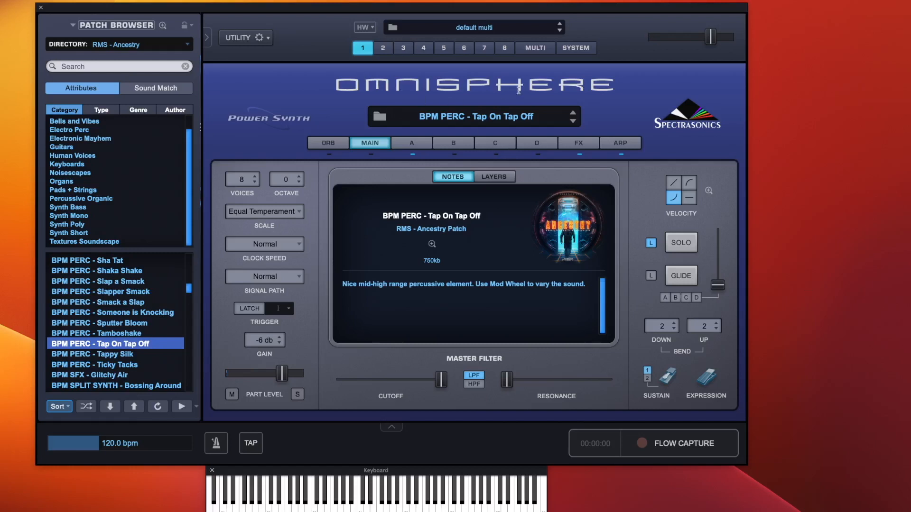
- In the multi mixer, set the MIDI channel of Parts 2 and 3 to Any
{"action": "left_click", "coordinate": [542, 48]}
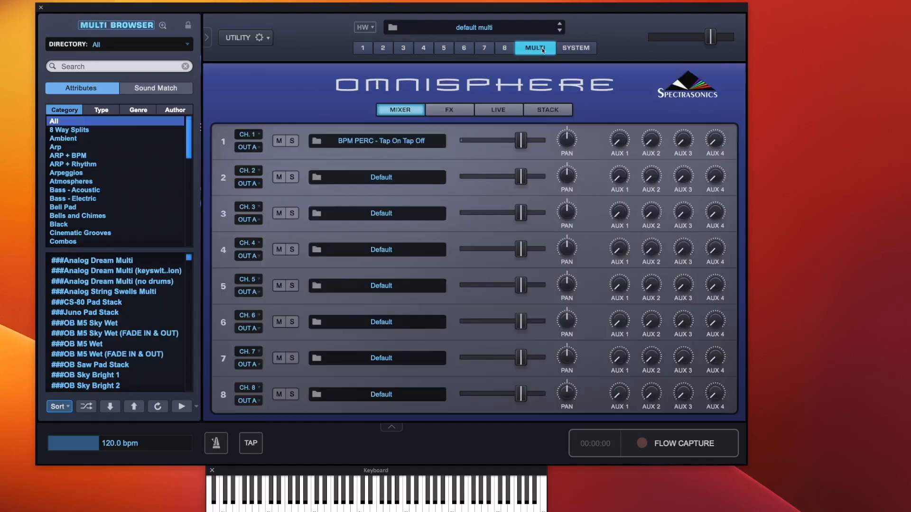
{"action": "left_click", "coordinate": [259, 137]}
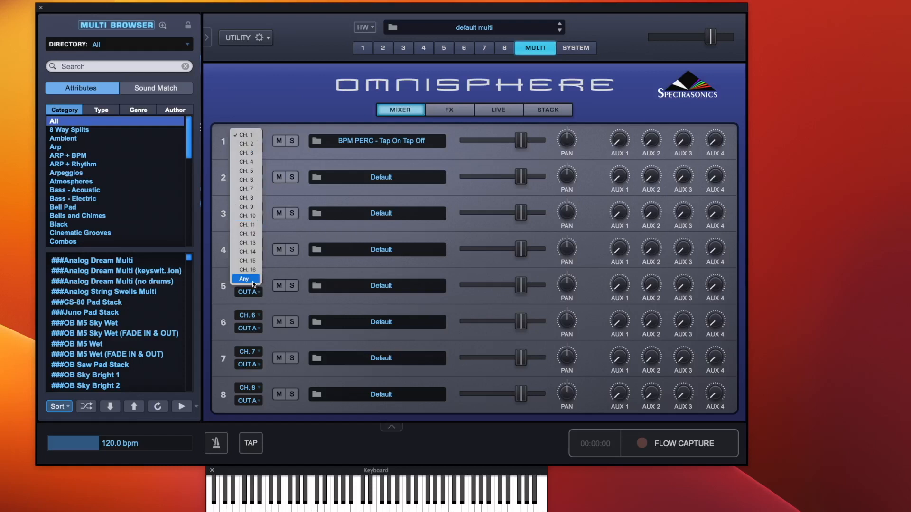
{"action": "left_click", "coordinate": [264, 100]}
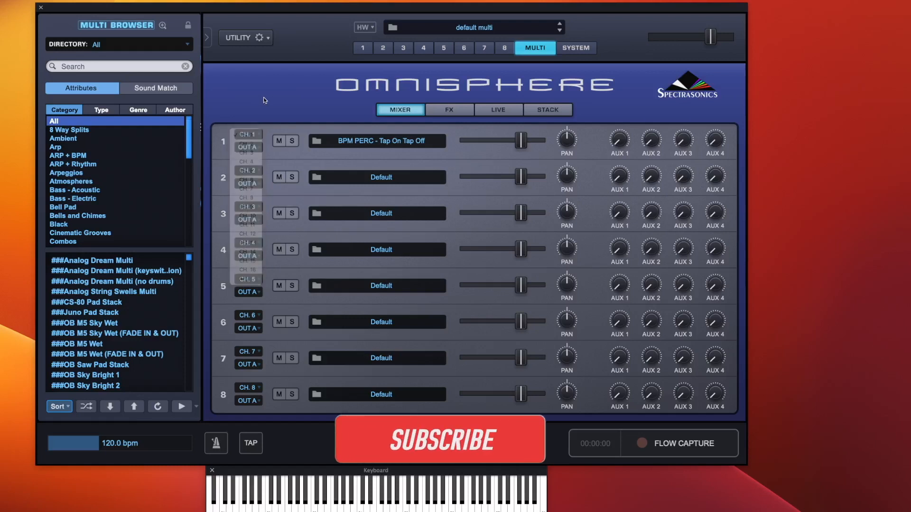
{"action": "left_click", "coordinate": [256, 171]}
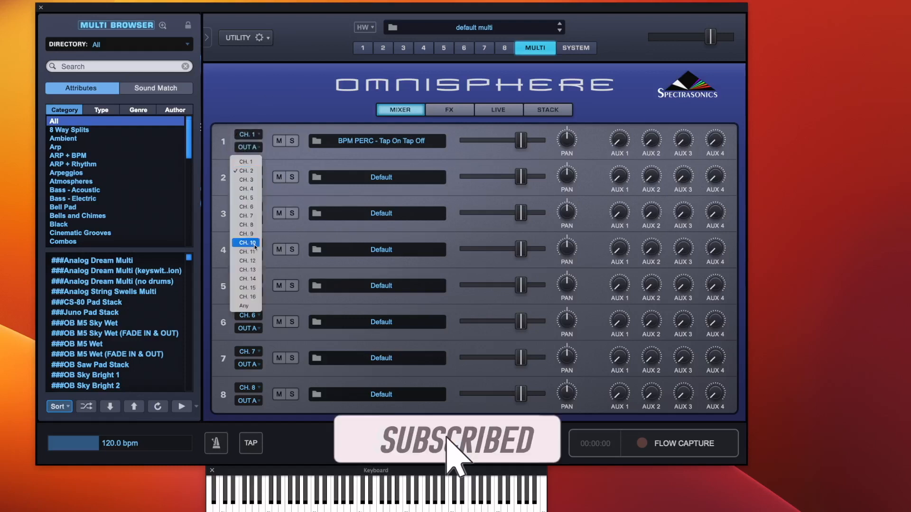
{"action": "left_click", "coordinate": [252, 306]}
{"action": "left_click", "coordinate": [253, 208]}
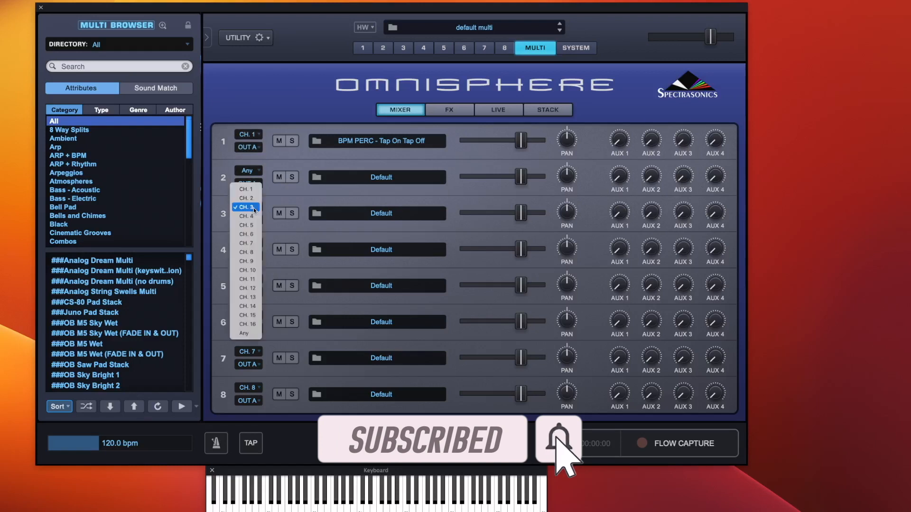
{"action": "left_click", "coordinate": [254, 334]}
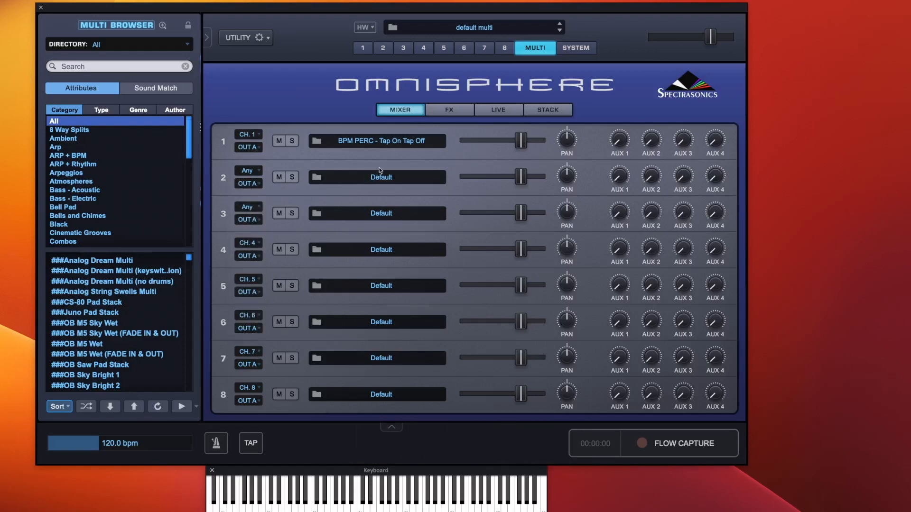
- Load the patch BPM PERC - Perc Kick v1 into Part 1 of the multi and return to the mixer
{"action": "left_click", "coordinate": [384, 144]}
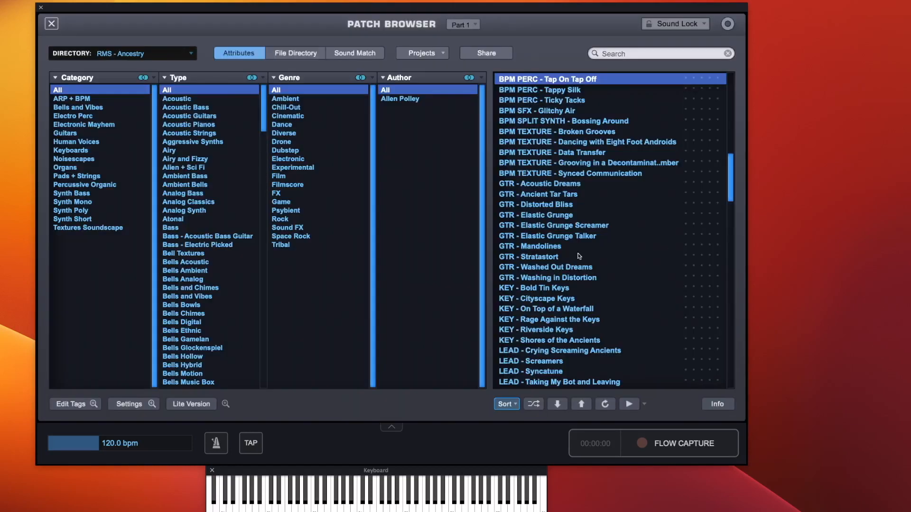
{"action": "scroll", "coordinate": [655, 199], "scroll_direction": "up", "scroll_amount": 10}
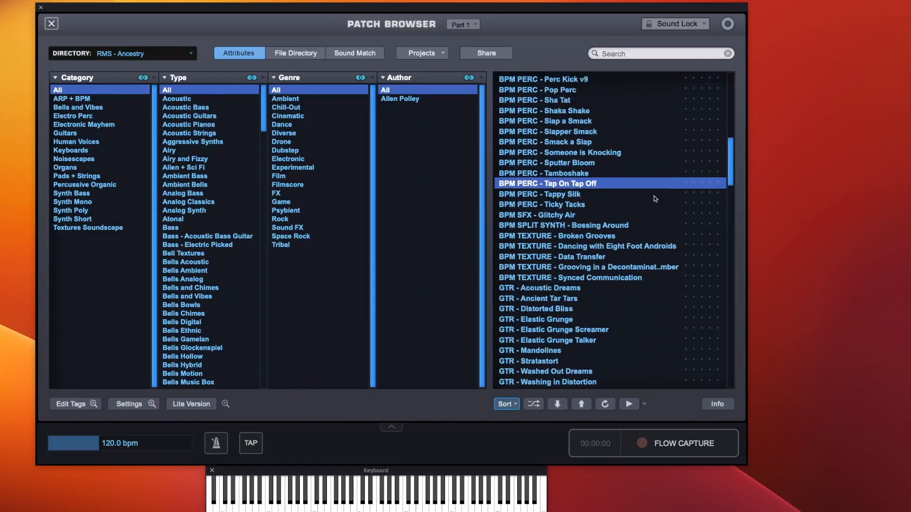
{"action": "scroll", "coordinate": [655, 199], "scroll_direction": "up", "scroll_amount": 4}
{"action": "scroll", "coordinate": [655, 198], "scroll_direction": "down", "scroll_amount": 1}
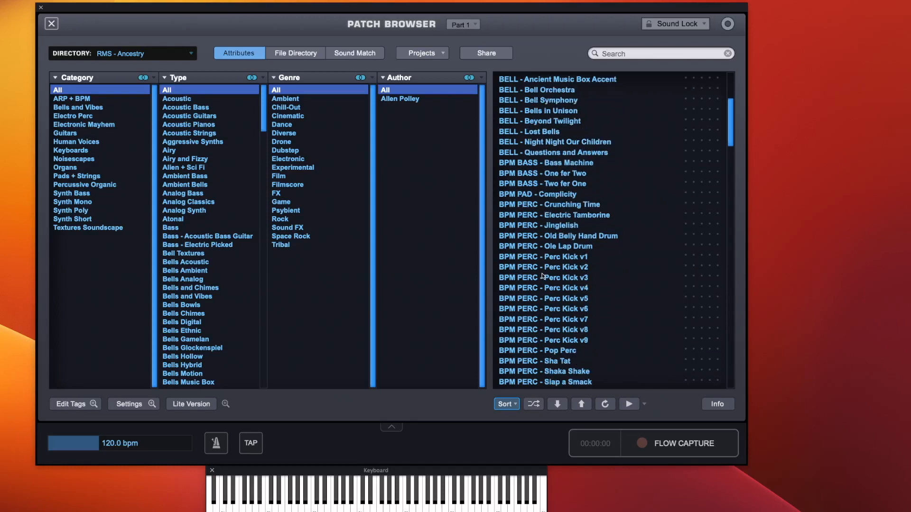
{"action": "left_click", "coordinate": [566, 258]}
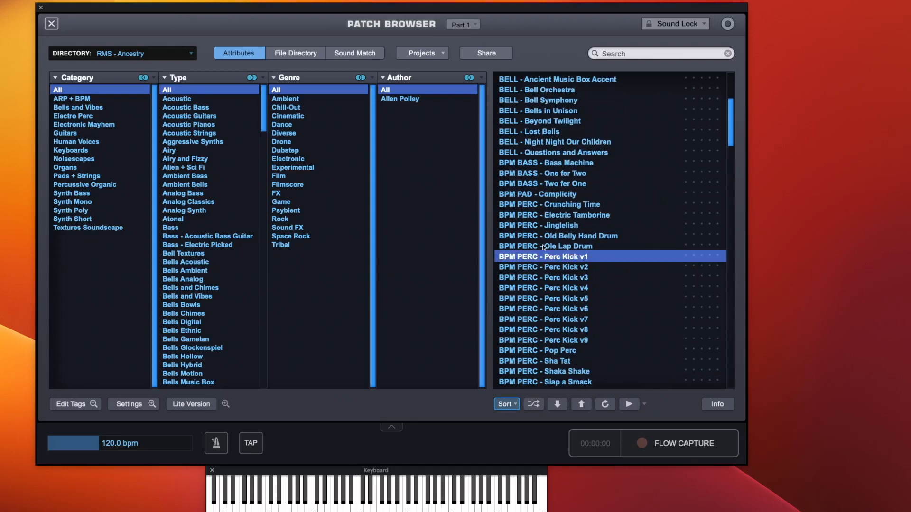
{"action": "left_click", "coordinate": [55, 25]}
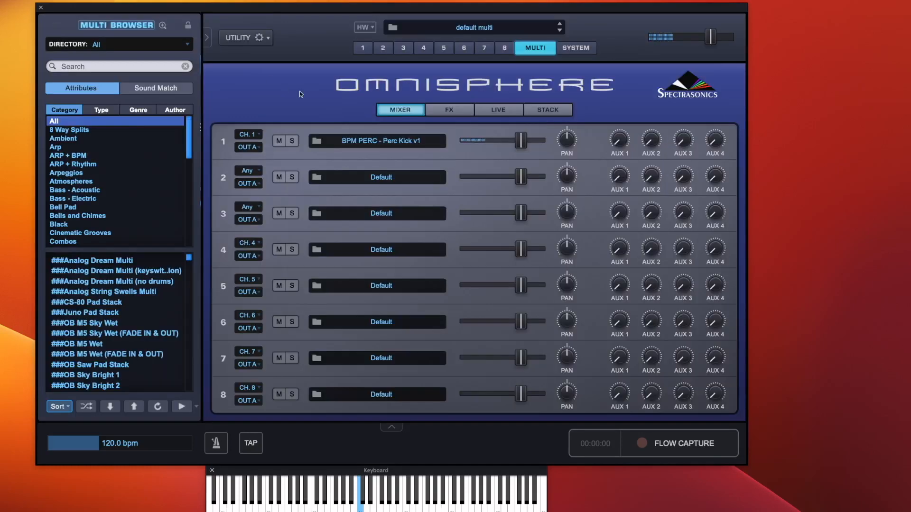
- Clear the Groove Lock MIDI file from Part 1's arpeggiator
{"action": "left_click", "coordinate": [375, 142]}
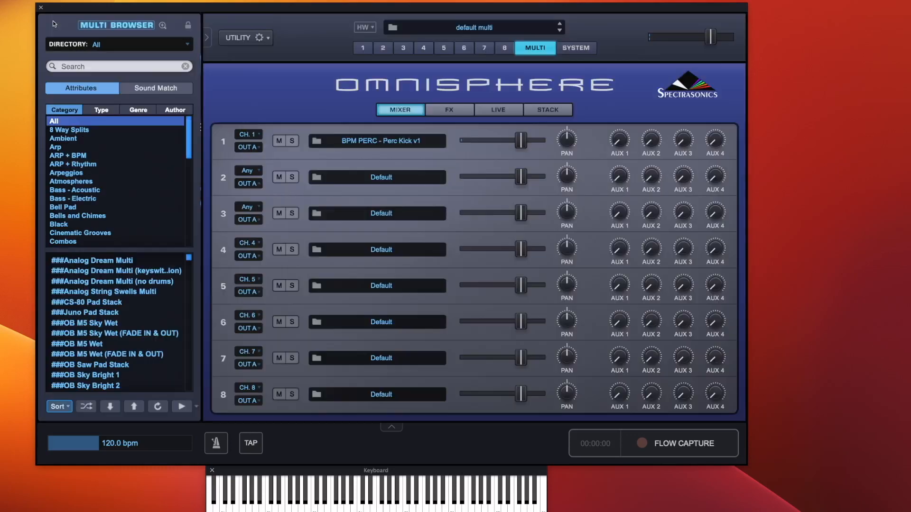
{"action": "left_click", "coordinate": [51, 23]}
{"action": "left_click", "coordinate": [363, 48]}
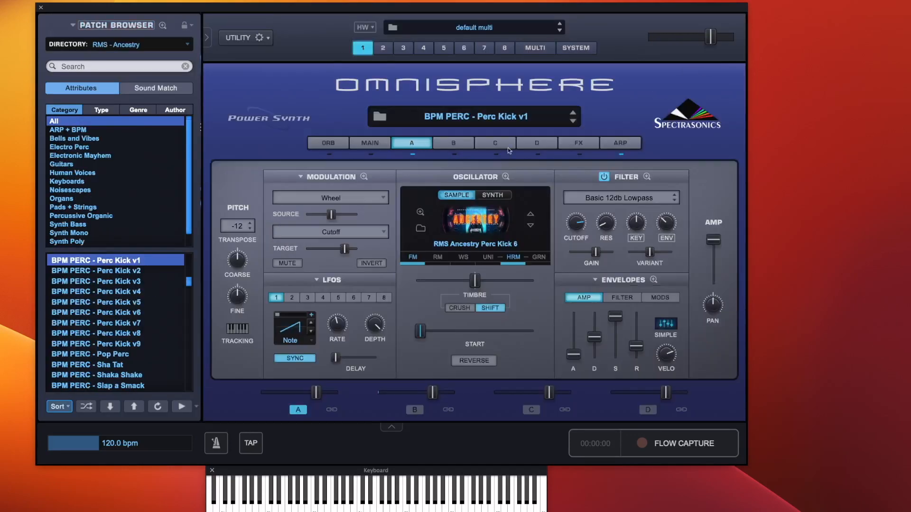
{"action": "left_click", "coordinate": [619, 143]}
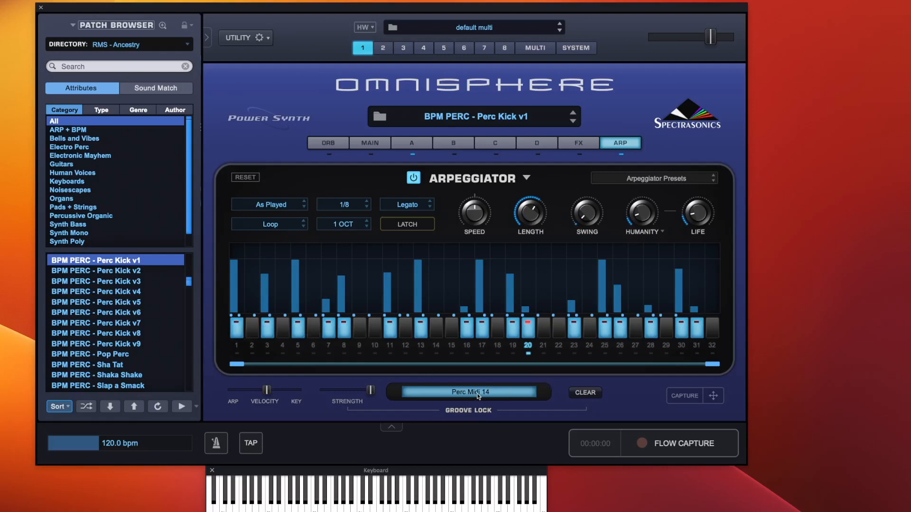
{"action": "left_click", "coordinate": [571, 391]}
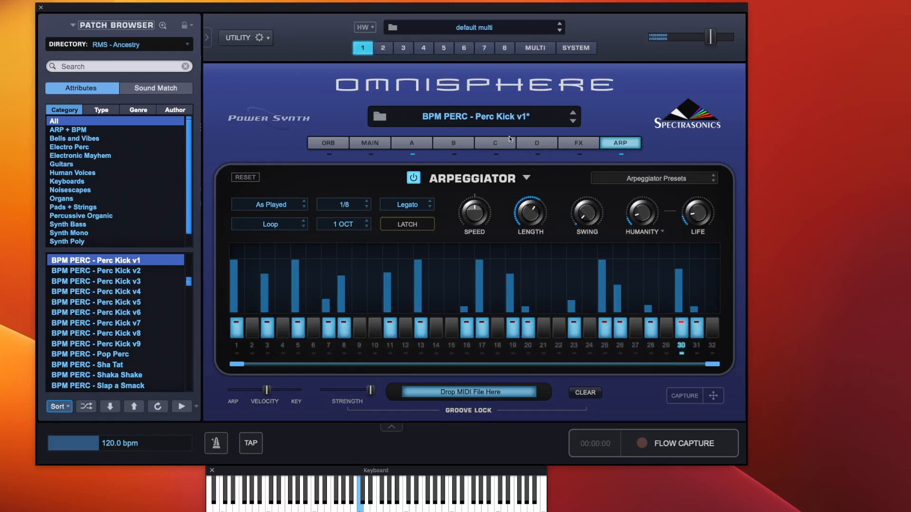
- Load the patch BPM PERC - Jinglelish into Part 2 of the multi and mute Part 1 in the mixer
{"action": "left_click", "coordinate": [388, 51]}
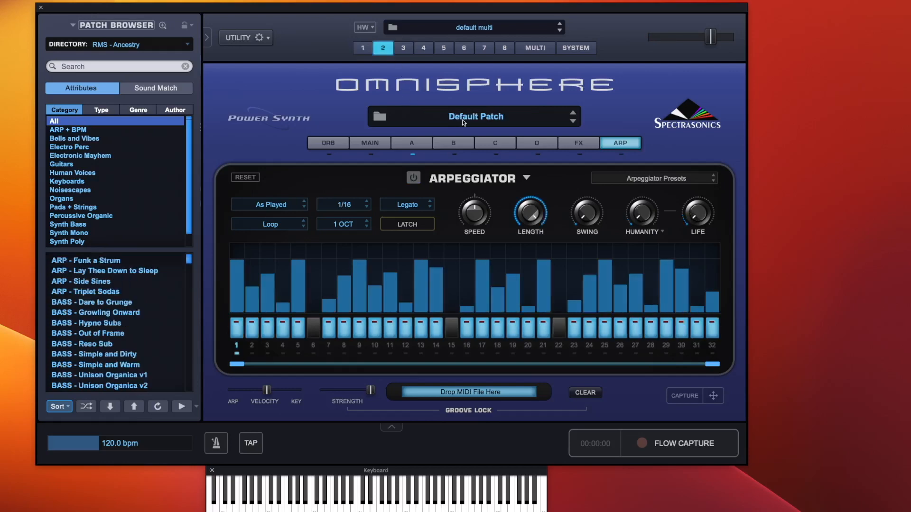
{"action": "left_click", "coordinate": [535, 48]}
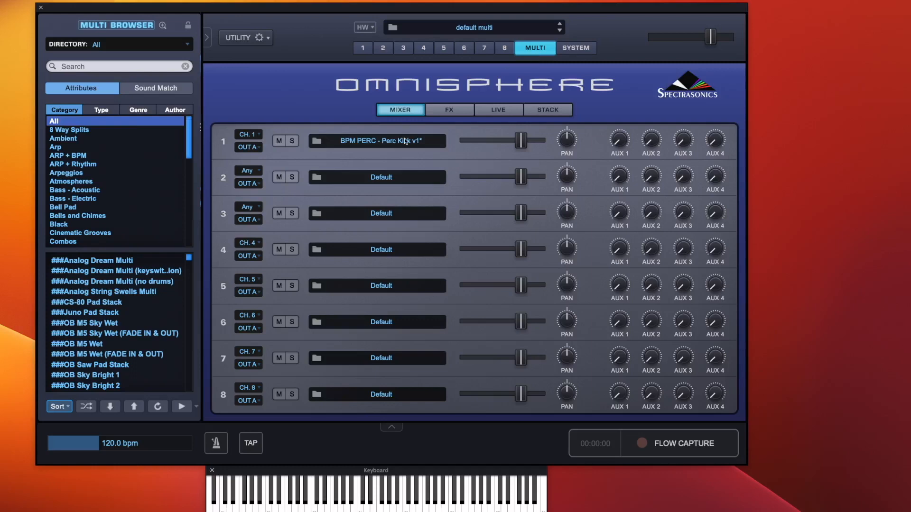
{"action": "left_click", "coordinate": [368, 177]}
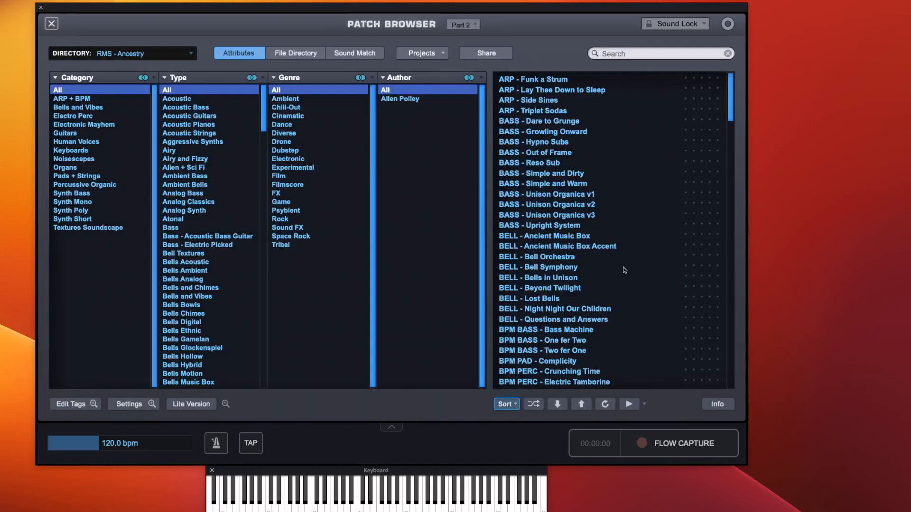
{"action": "scroll", "coordinate": [624, 269], "scroll_direction": "down", "scroll_amount": 2}
{"action": "scroll", "coordinate": [624, 270], "scroll_direction": "down", "scroll_amount": 8}
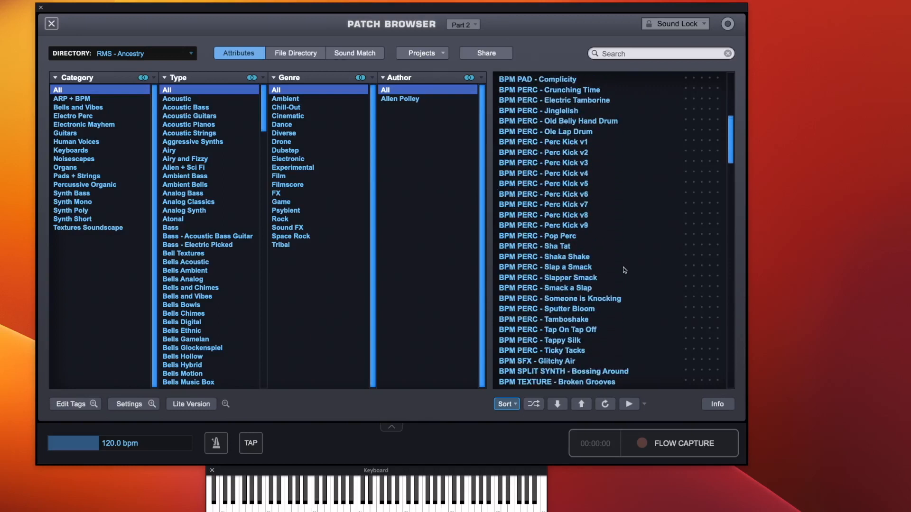
{"action": "left_click", "coordinate": [569, 117]}
{"action": "left_click", "coordinate": [548, 111]}
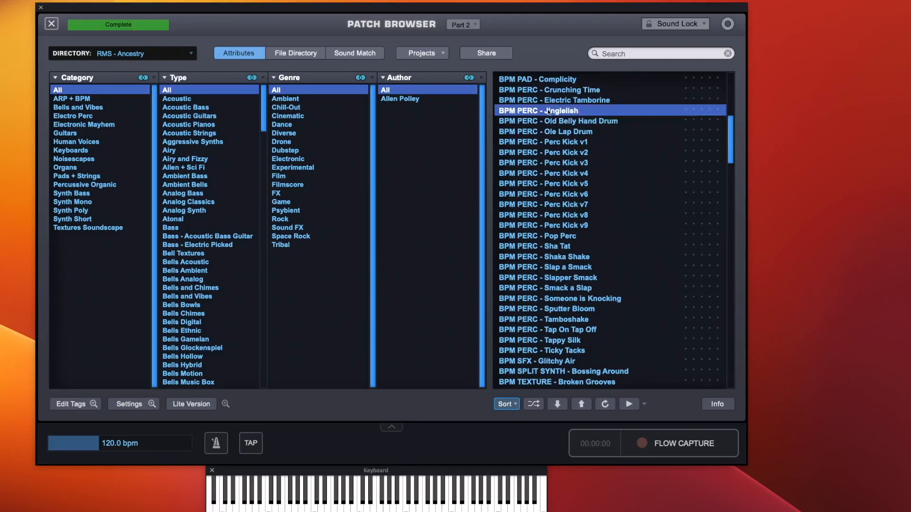
{"action": "left_click", "coordinate": [52, 24]}
{"action": "left_click", "coordinate": [275, 144]}
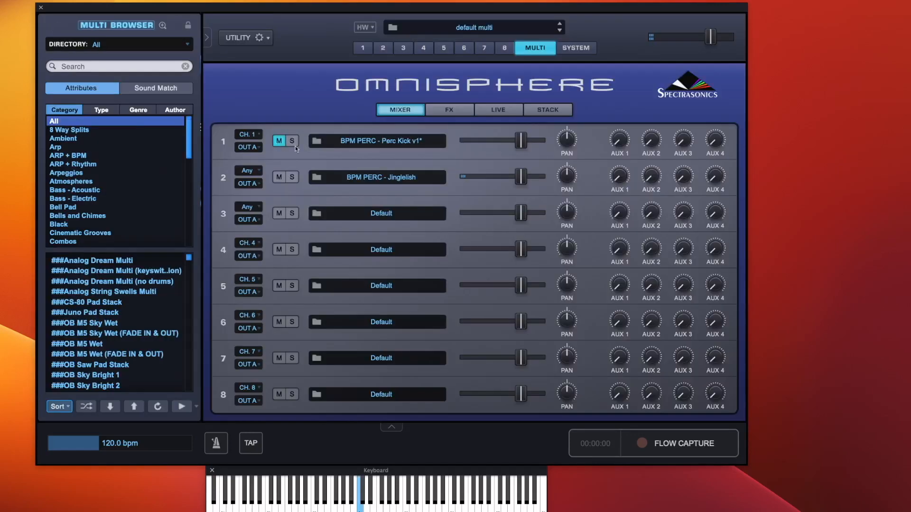
{"action": "left_click", "coordinate": [394, 179]}
{"action": "left_click", "coordinate": [49, 22]}
{"action": "left_click", "coordinate": [363, 177]}
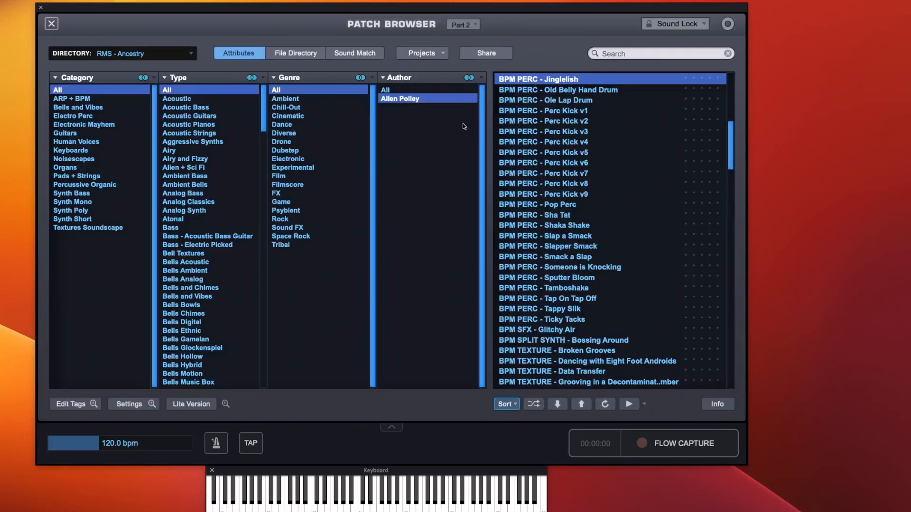
{"action": "left_click", "coordinate": [50, 23]}
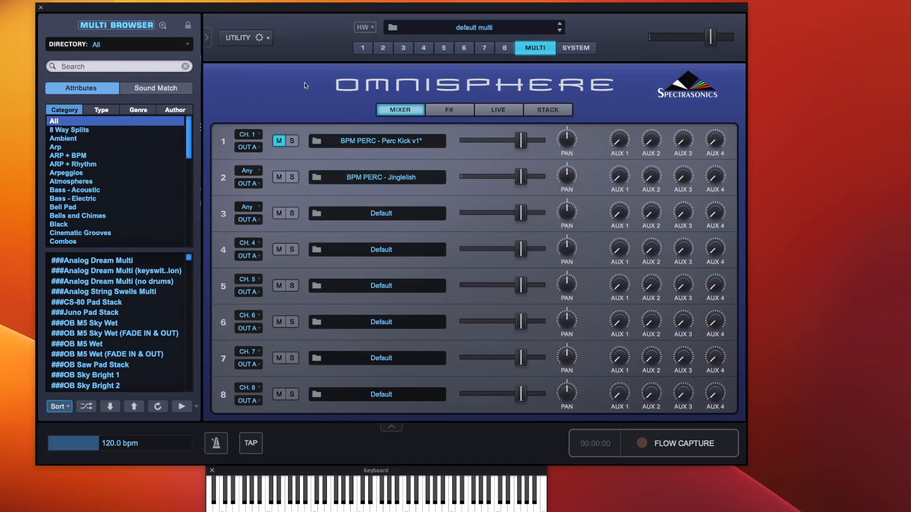
- Set the arpeggiator clock of Part 2 to 1/8 and mute Part 2 in the multi mixer
{"action": "left_click", "coordinate": [385, 48]}
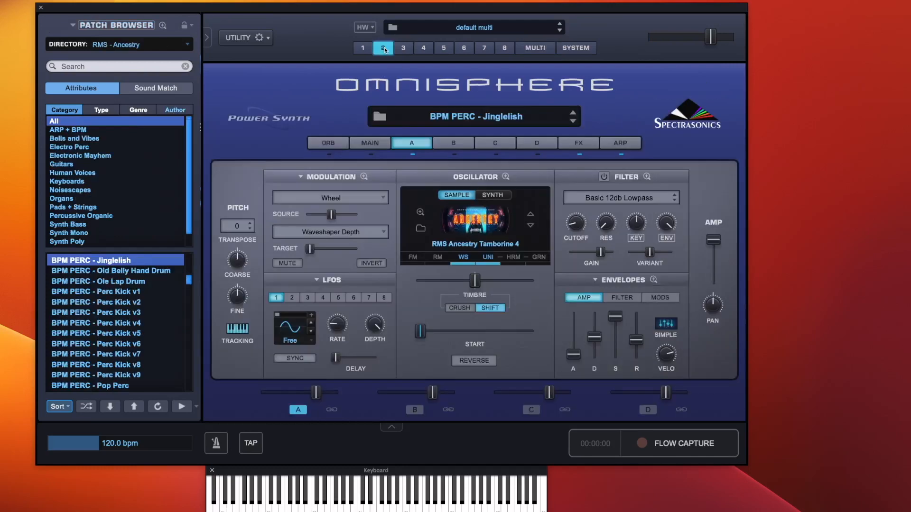
{"action": "left_click", "coordinate": [621, 144]}
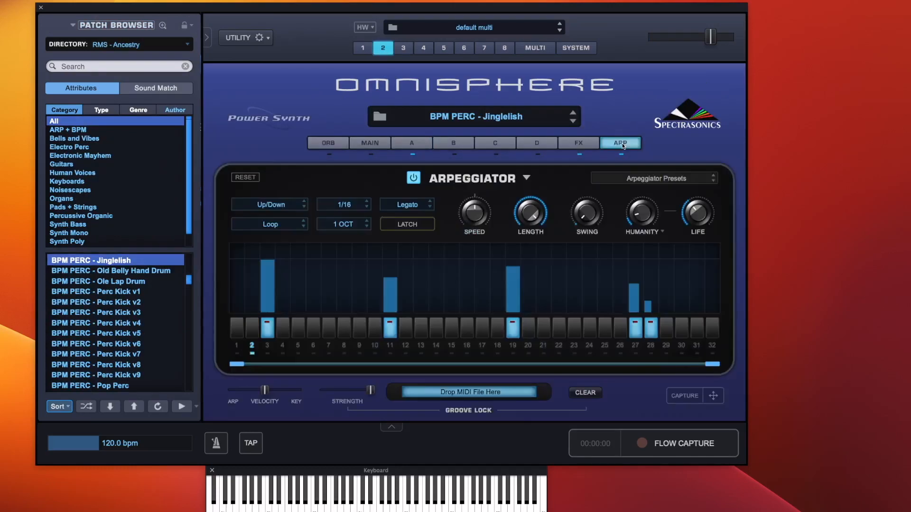
{"action": "left_click", "coordinate": [344, 207]}
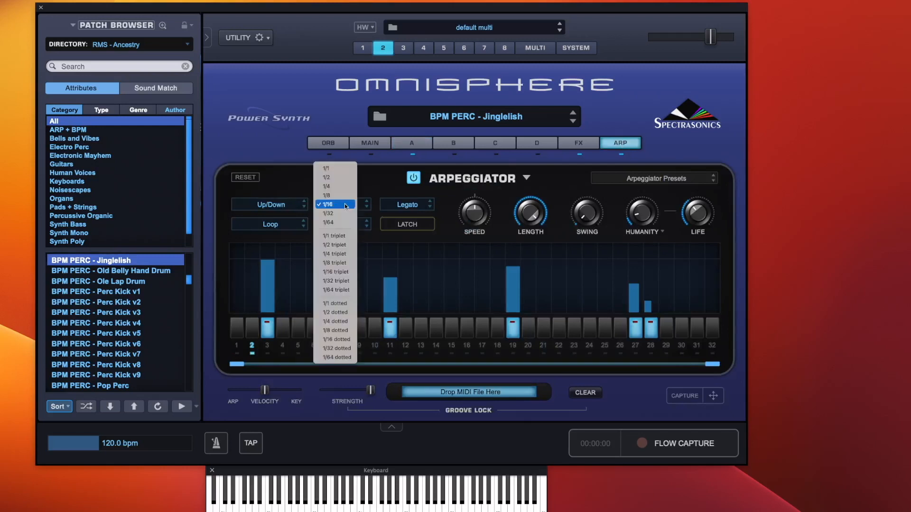
{"action": "left_click", "coordinate": [340, 198]}
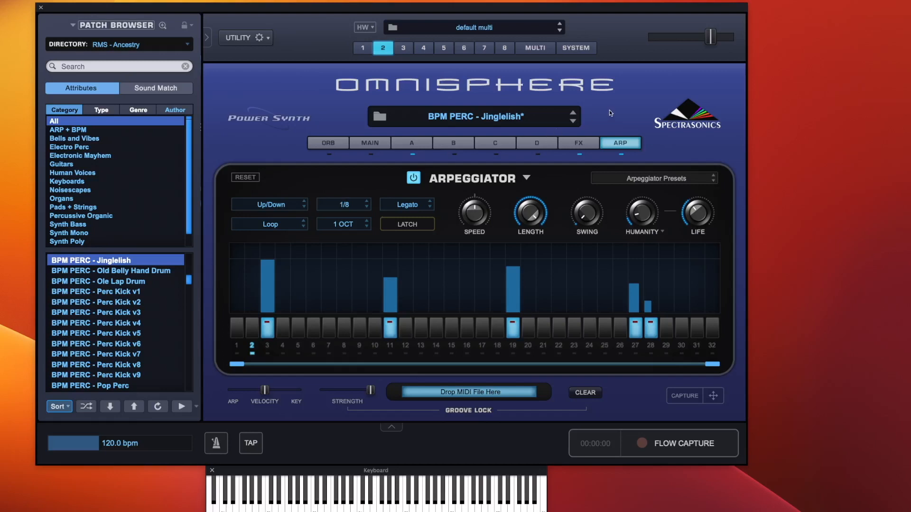
{"action": "left_click", "coordinate": [536, 49]}
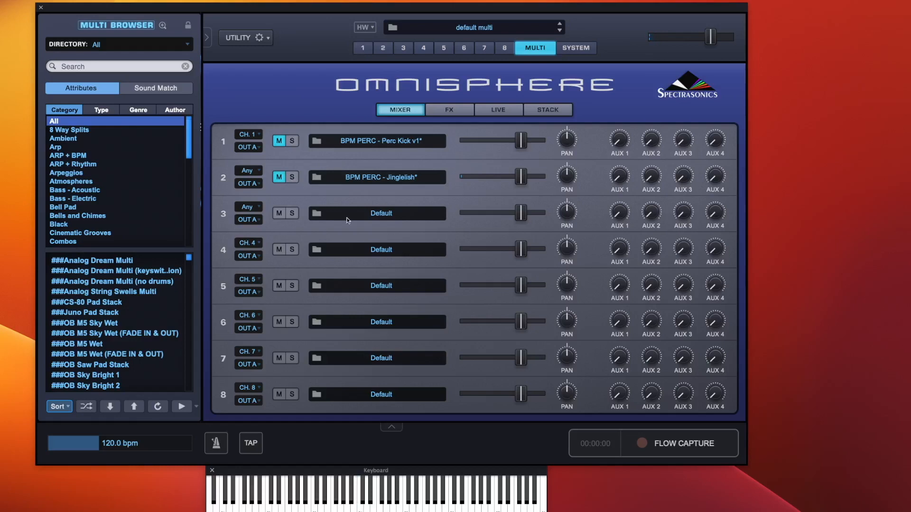
- Load the patch BPM PERC - Smack a Slap into Part 3 and unmute Parts 1 and 2 in the mixer
{"action": "left_click", "coordinate": [390, 217]}
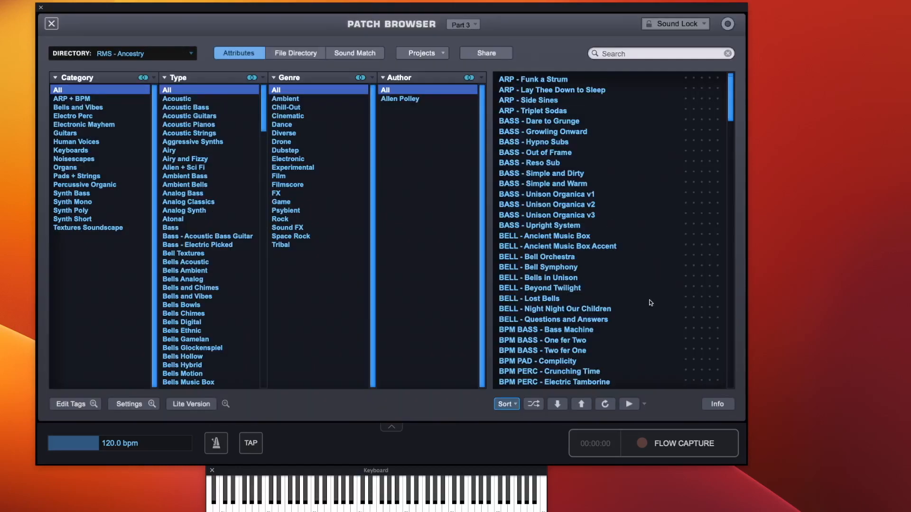
{"action": "scroll", "coordinate": [650, 303], "scroll_direction": "down", "scroll_amount": 10}
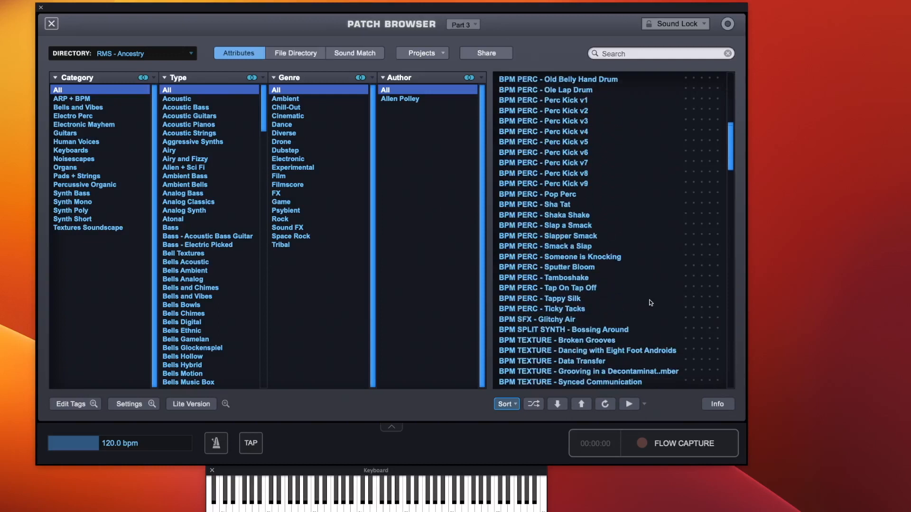
{"action": "scroll", "coordinate": [651, 303], "scroll_direction": "up", "scroll_amount": 2}
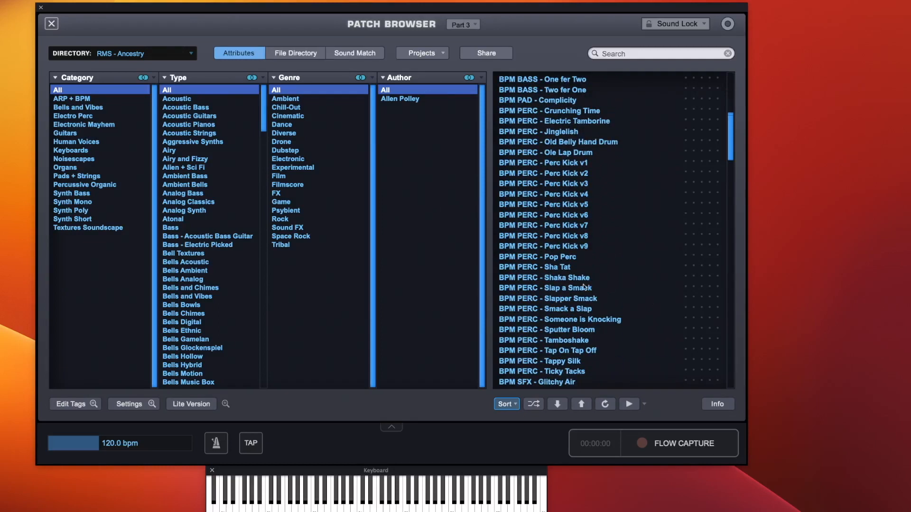
{"action": "left_click", "coordinate": [576, 309]}
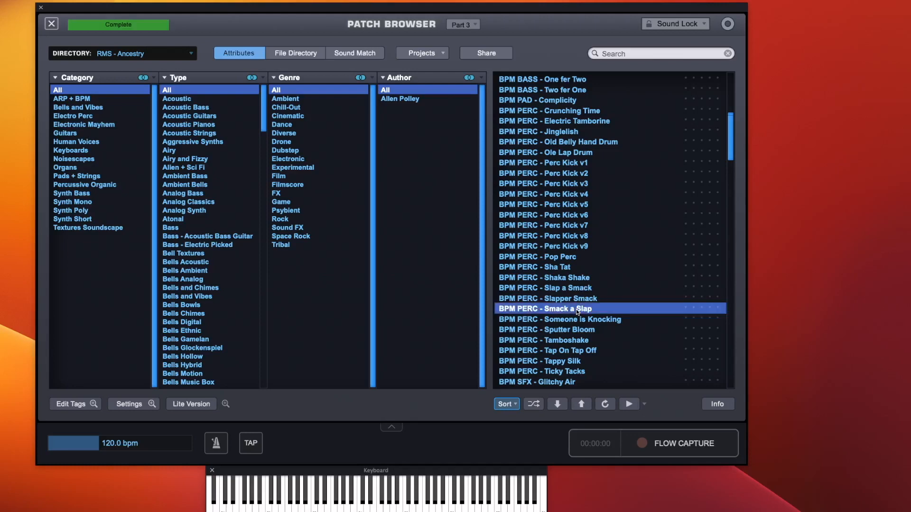
{"action": "left_click", "coordinate": [54, 26]}
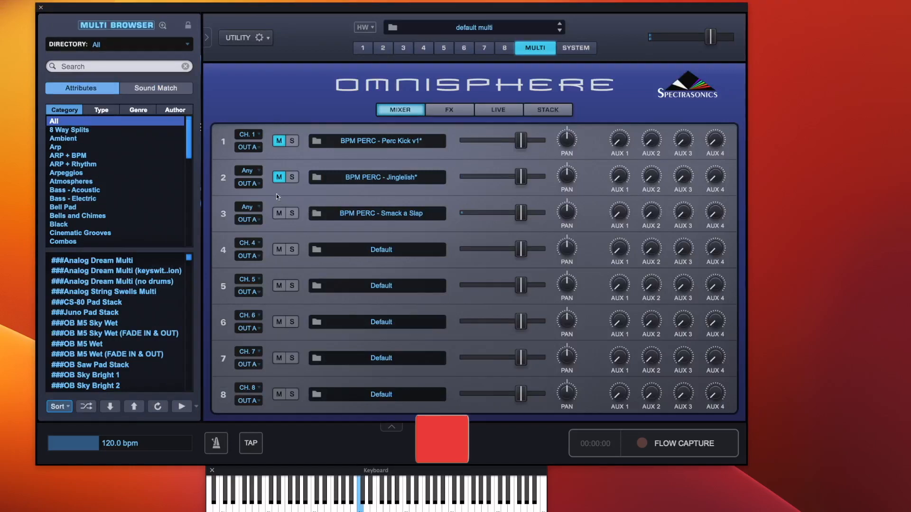
{"action": "left_click", "coordinate": [280, 179]}
{"action": "left_click", "coordinate": [280, 140]}
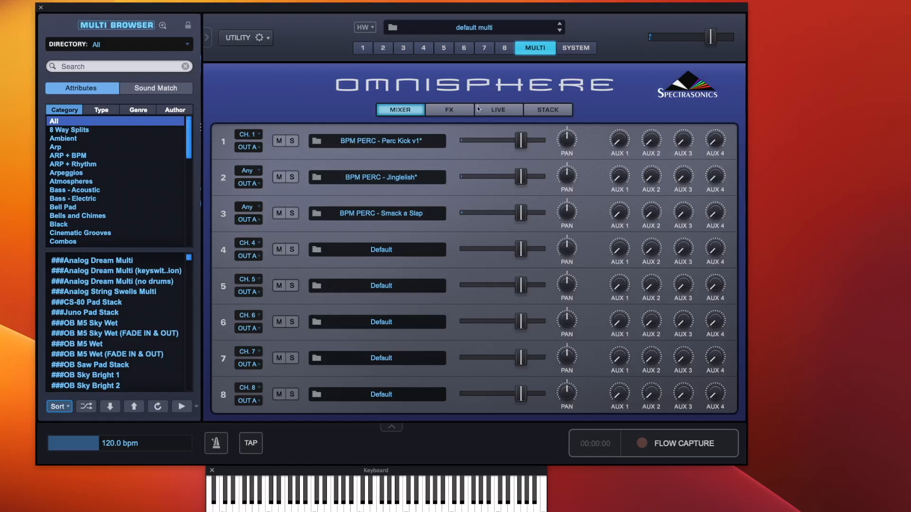
- Check the multi's Aux 1 and Aux 2 effects, and raise Part 3's Aux 2 send and Part 2's Aux 1 send
{"action": "left_click", "coordinate": [457, 115]}
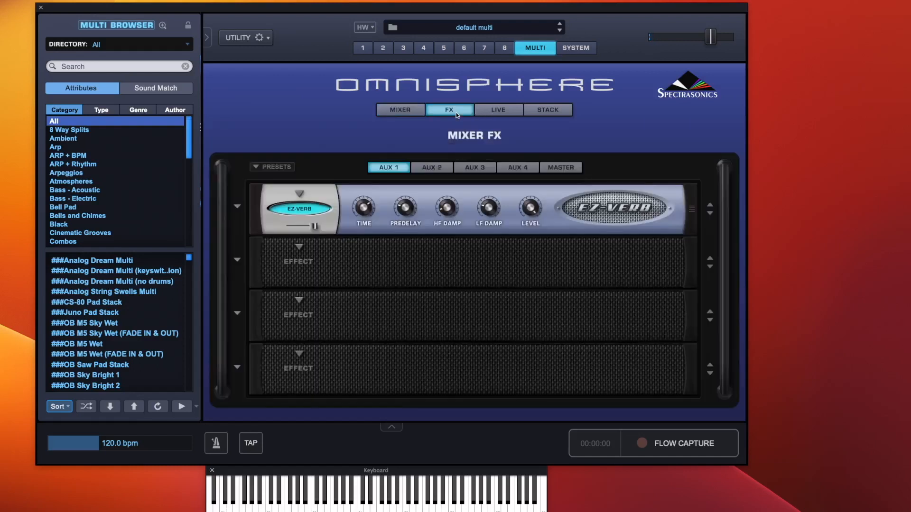
{"action": "left_click", "coordinate": [432, 173]}
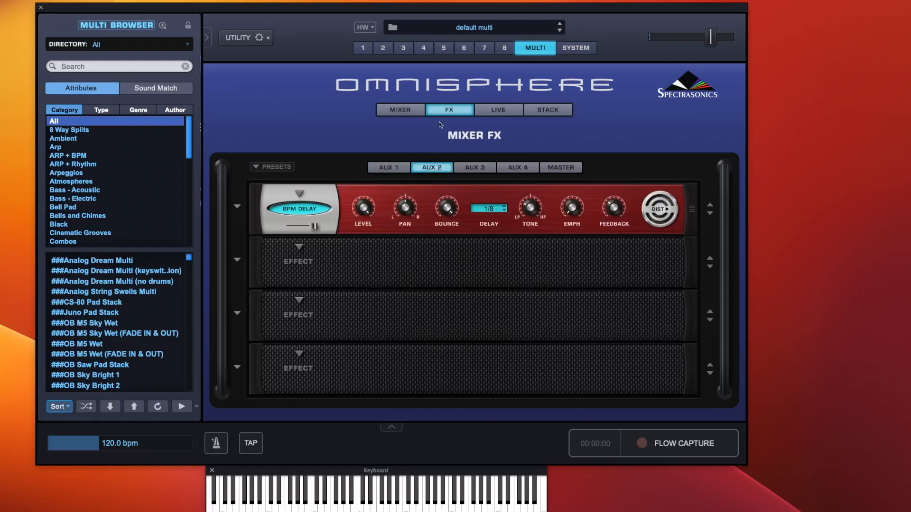
{"action": "left_click", "coordinate": [406, 113]}
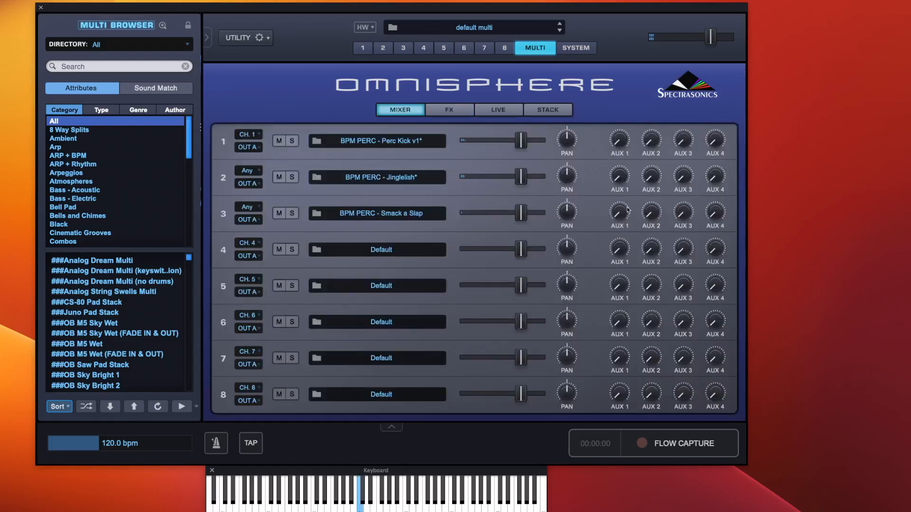
{"action": "mouse_move", "coordinate": [651, 215]}
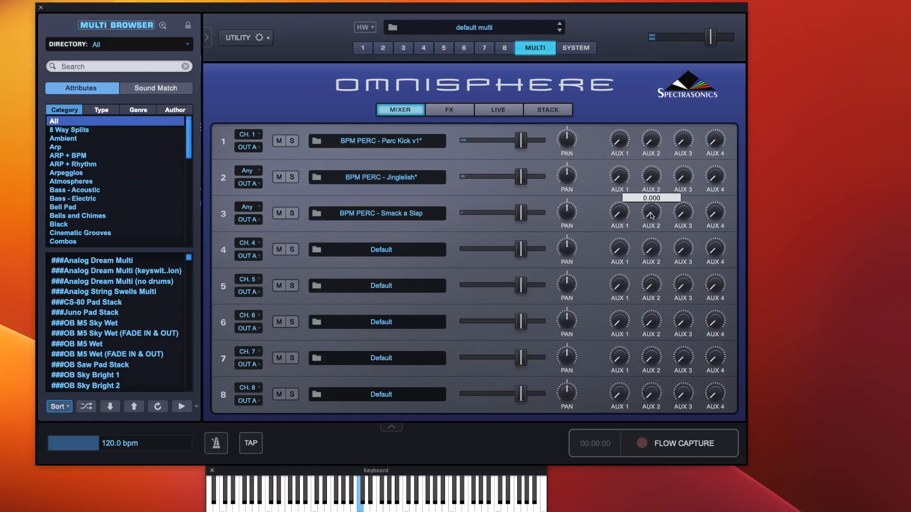
{"action": "left_click_drag", "start_coordinate": [650, 215], "coordinate": [656, 180]}
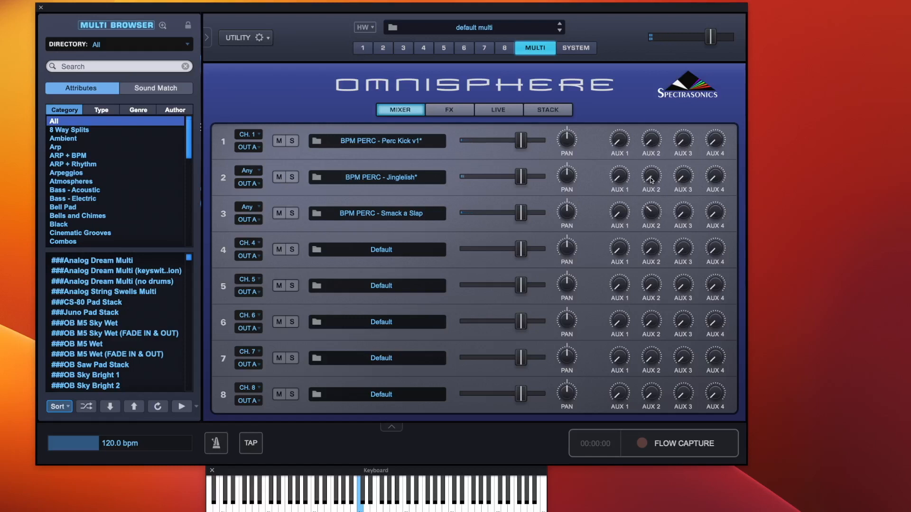
{"action": "left_click_drag", "start_coordinate": [620, 178], "coordinate": [623, 157]}
- Clear the whole multi and set the MIDI channel of the empty Part 2 to Any
{"action": "left_click", "coordinate": [269, 41]}
{"action": "left_click", "coordinate": [275, 90]}
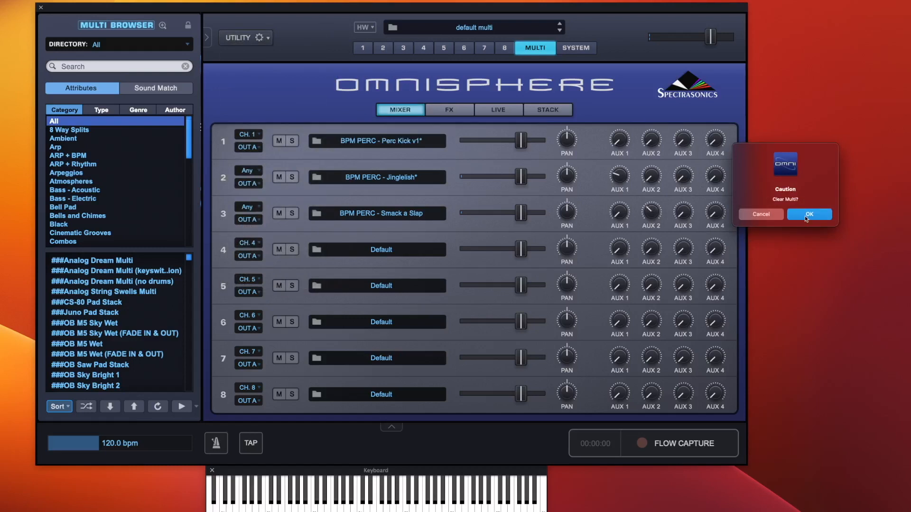
{"action": "left_click", "coordinate": [804, 216]}
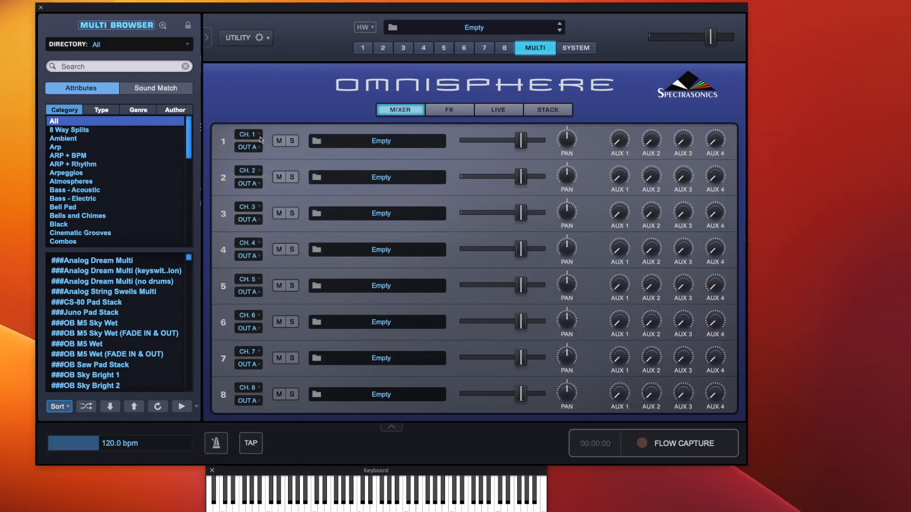
{"action": "left_click", "coordinate": [252, 174]}
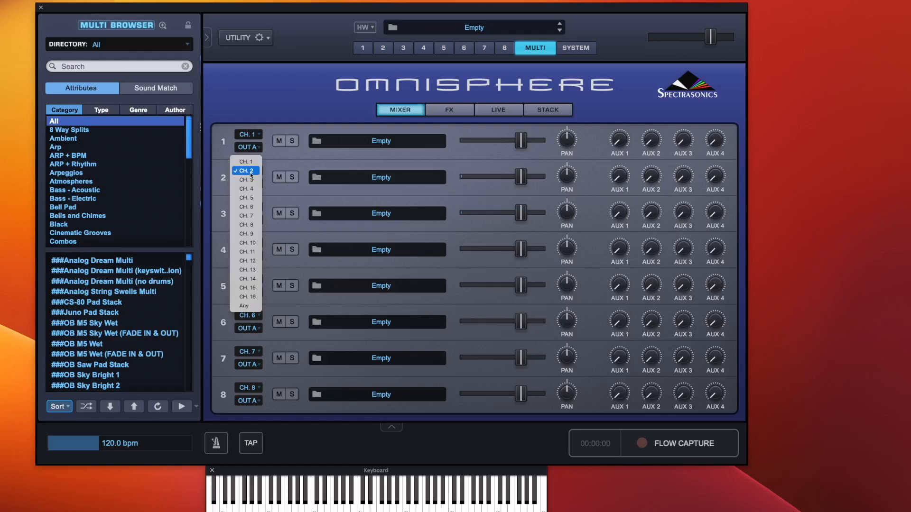
{"action": "left_click", "coordinate": [253, 307]}
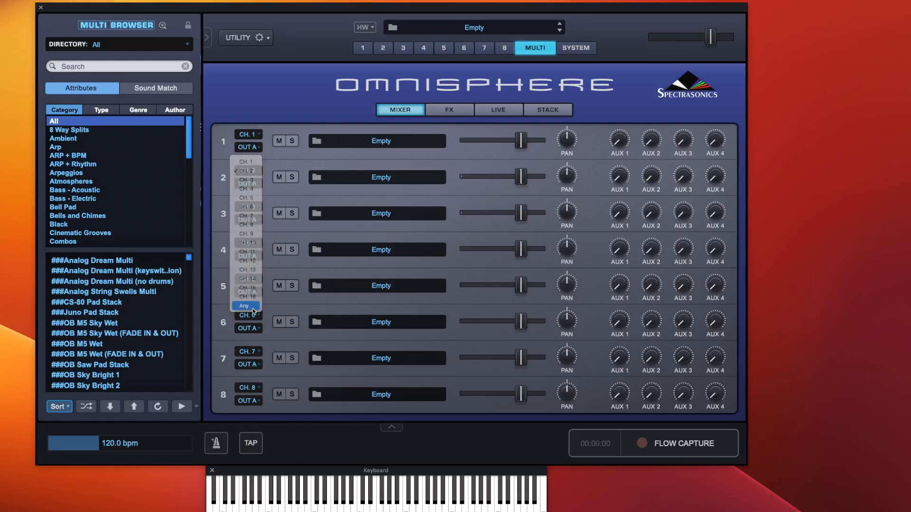
- Load the RMS - Ancestry patch PAD - Holy Water into Part 1 and return to the mixer
{"action": "left_click", "coordinate": [392, 141]}
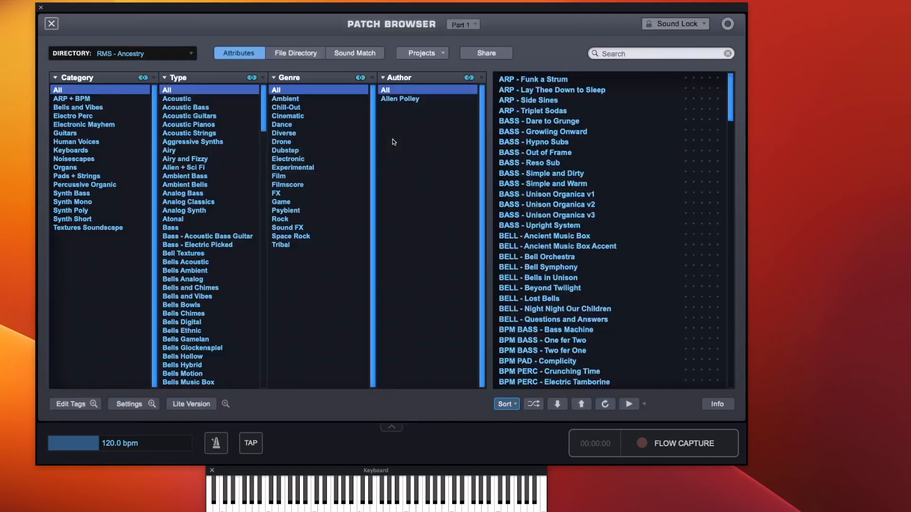
{"action": "scroll", "coordinate": [627, 261], "scroll_direction": "down", "scroll_amount": 20}
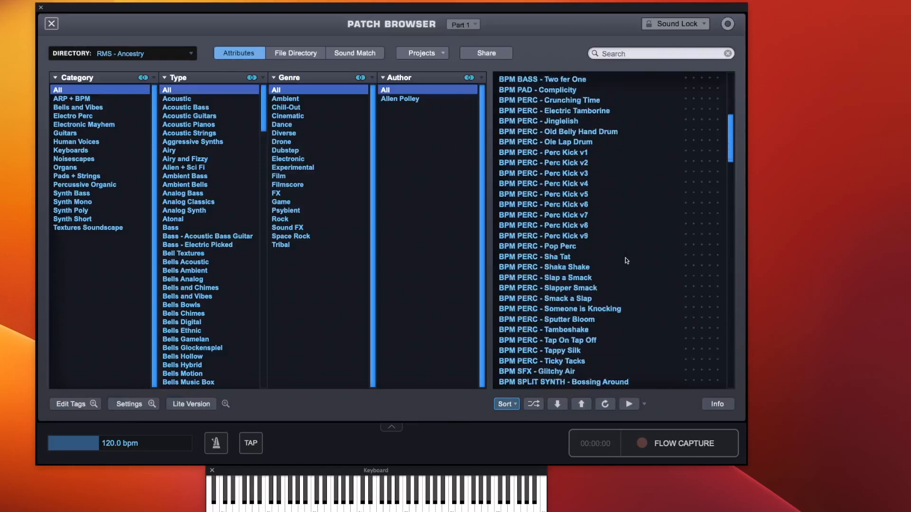
{"action": "scroll", "coordinate": [626, 260], "scroll_direction": "down", "scroll_amount": 3}
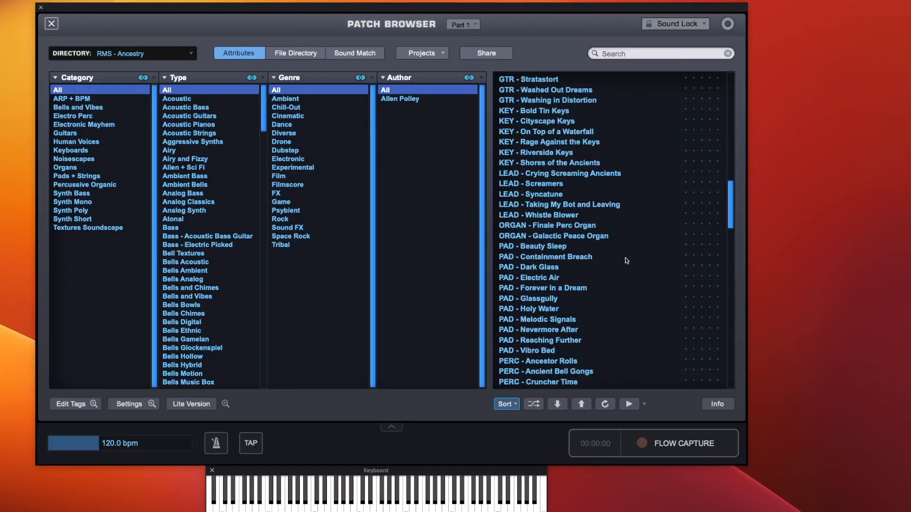
{"action": "left_click", "coordinate": [543, 311]}
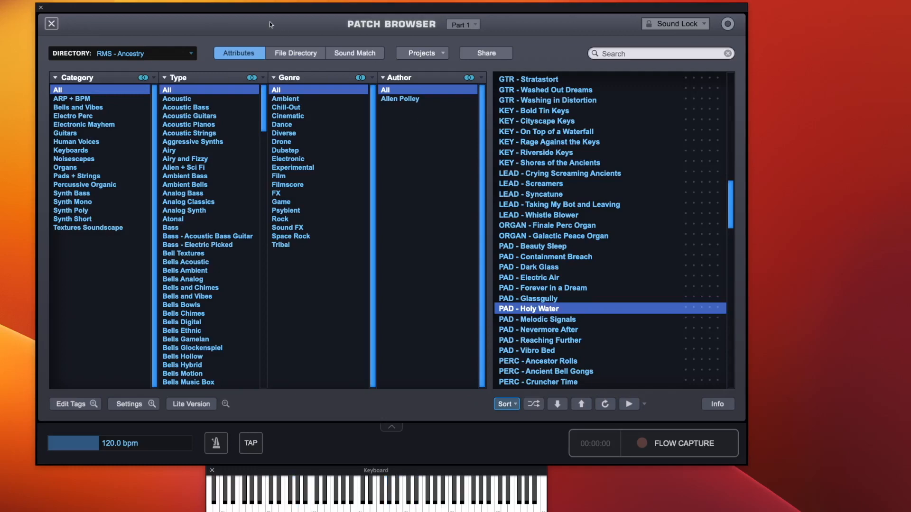
{"action": "left_click", "coordinate": [52, 23]}
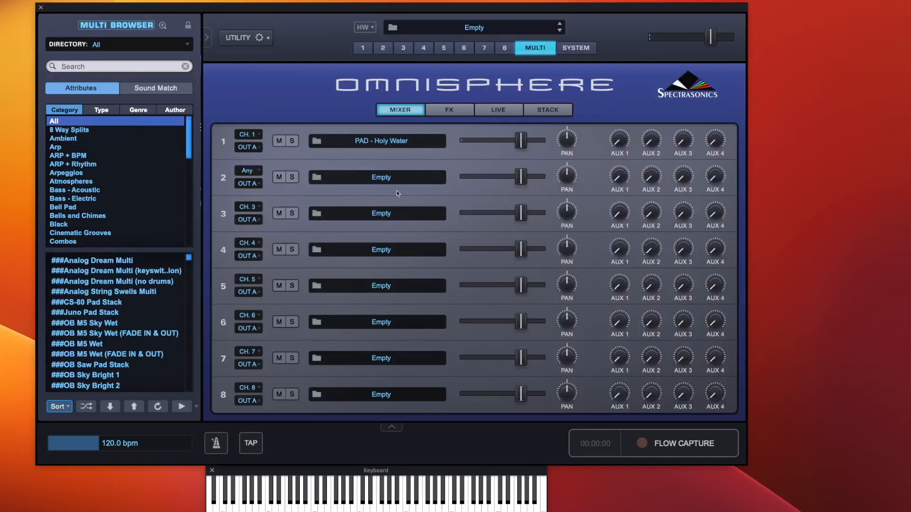
- Look through the RMS - Ancestry patch list for a sound to use in Part 2
{"action": "left_click", "coordinate": [366, 181]}
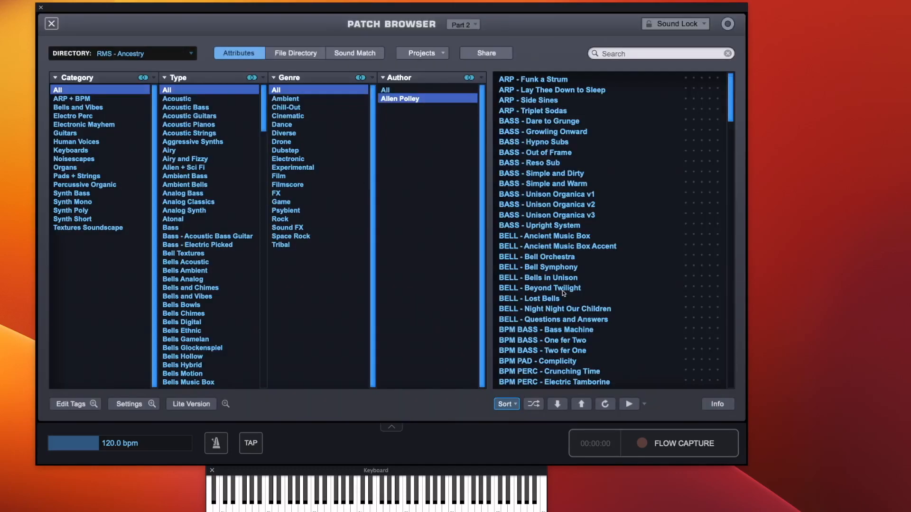
{"action": "scroll", "coordinate": [625, 315], "scroll_direction": "down", "scroll_amount": 15}
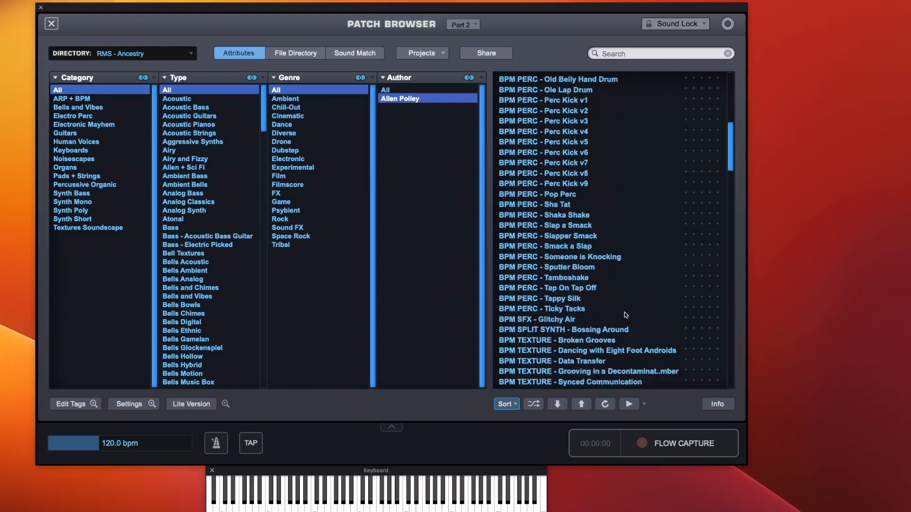
{"action": "scroll", "coordinate": [625, 315], "scroll_direction": "down", "scroll_amount": 7}
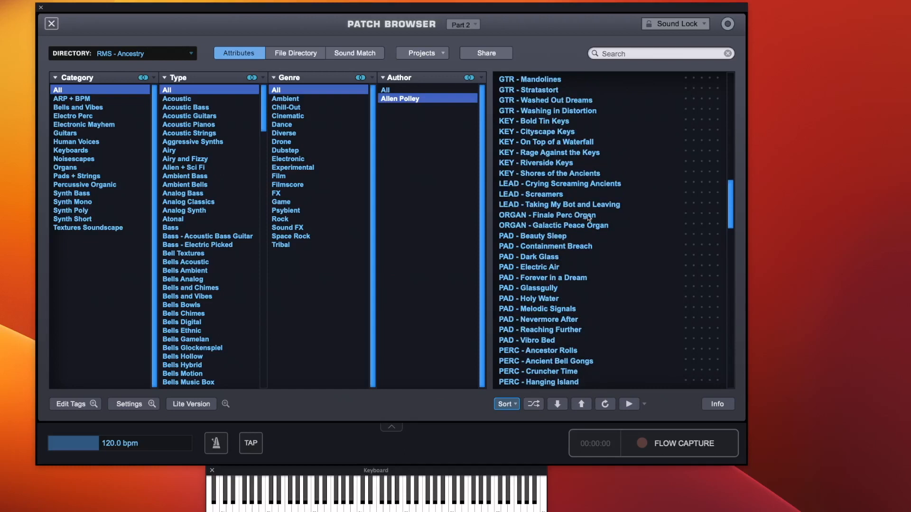
{"action": "scroll", "coordinate": [588, 215], "scroll_direction": "up", "scroll_amount": 1}
{"action": "scroll", "coordinate": [587, 215], "scroll_direction": "up", "scroll_amount": 1}
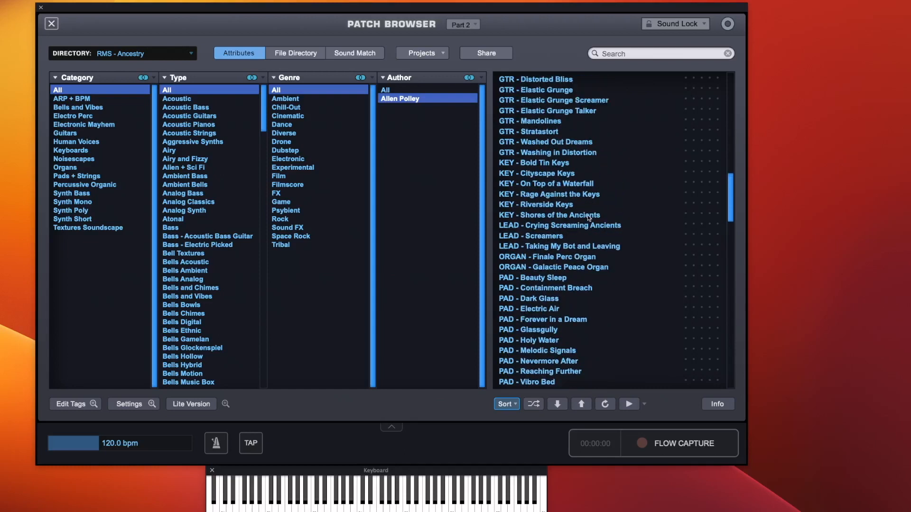
{"action": "scroll", "coordinate": [588, 215], "scroll_direction": "up", "scroll_amount": 1}
{"action": "scroll", "coordinate": [587, 214], "scroll_direction": "down", "scroll_amount": 4}
{"action": "scroll", "coordinate": [587, 215], "scroll_direction": "down", "scroll_amount": 20}
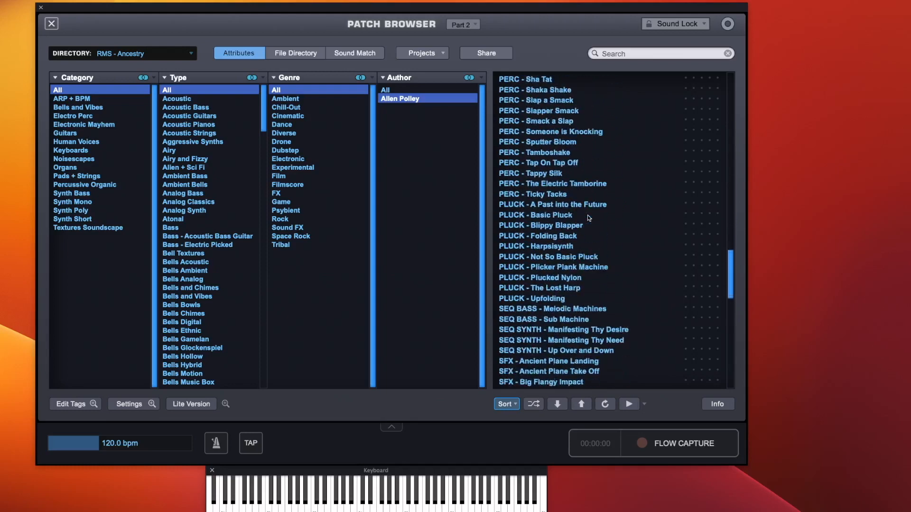
{"action": "scroll", "coordinate": [588, 215], "scroll_direction": "down", "scroll_amount": 9}
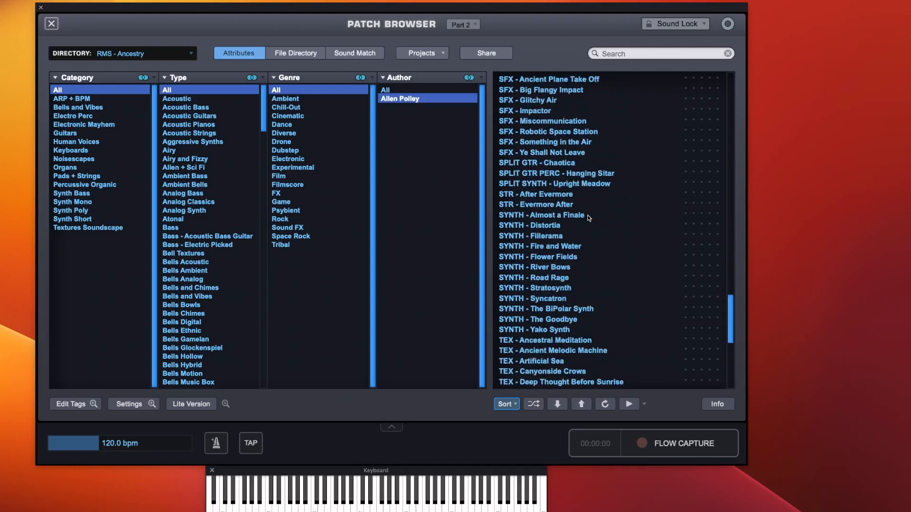
{"action": "scroll", "coordinate": [588, 218], "scroll_direction": "down", "scroll_amount": 12}
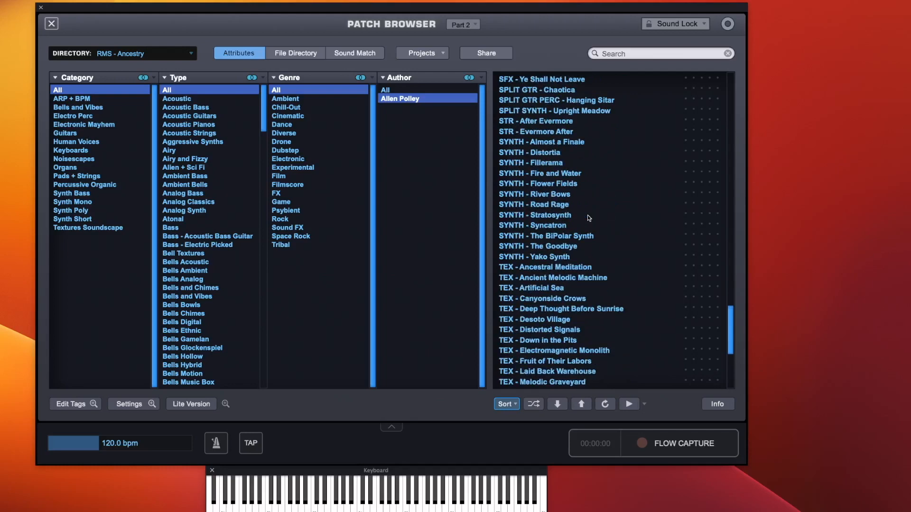
{"action": "scroll", "coordinate": [587, 218], "scroll_direction": "up", "scroll_amount": 13}
{"action": "scroll", "coordinate": [588, 218], "scroll_direction": "up", "scroll_amount": 20}
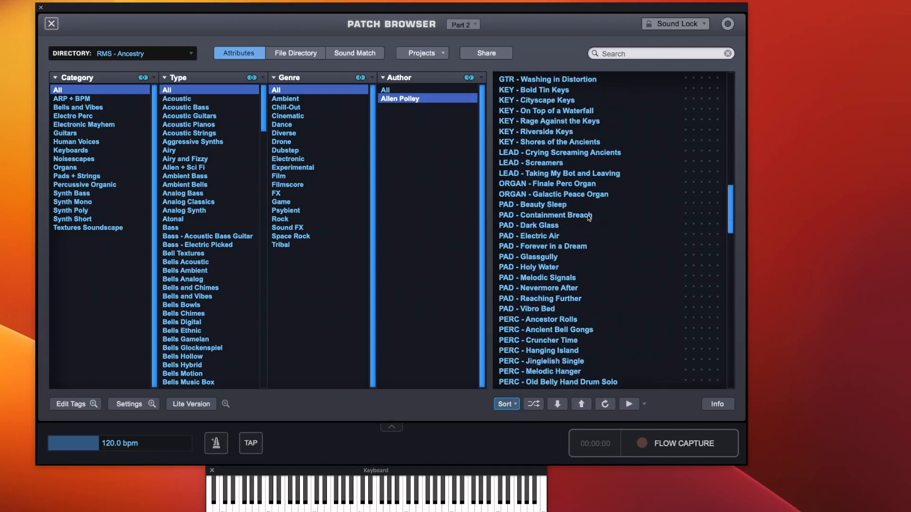
{"action": "scroll", "coordinate": [589, 217], "scroll_direction": "up", "scroll_amount": 1}
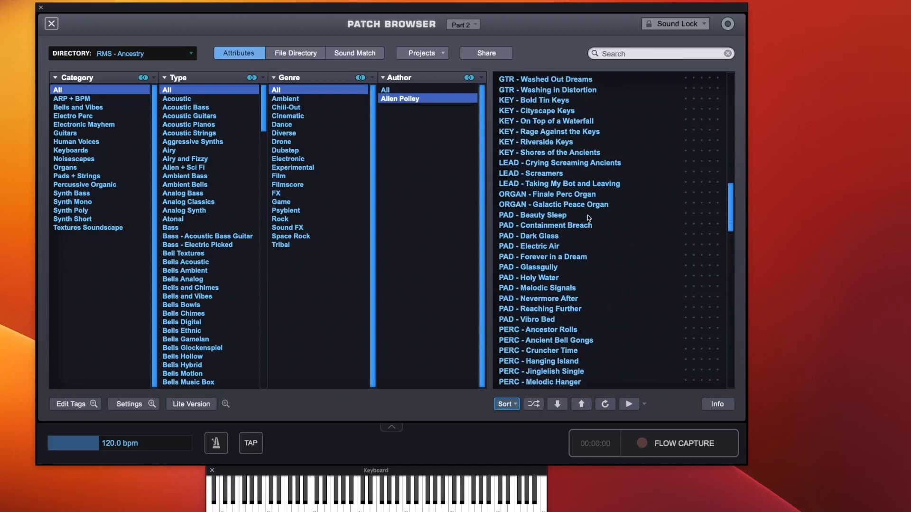
{"action": "scroll", "coordinate": [588, 215], "scroll_direction": "up", "scroll_amount": 1}
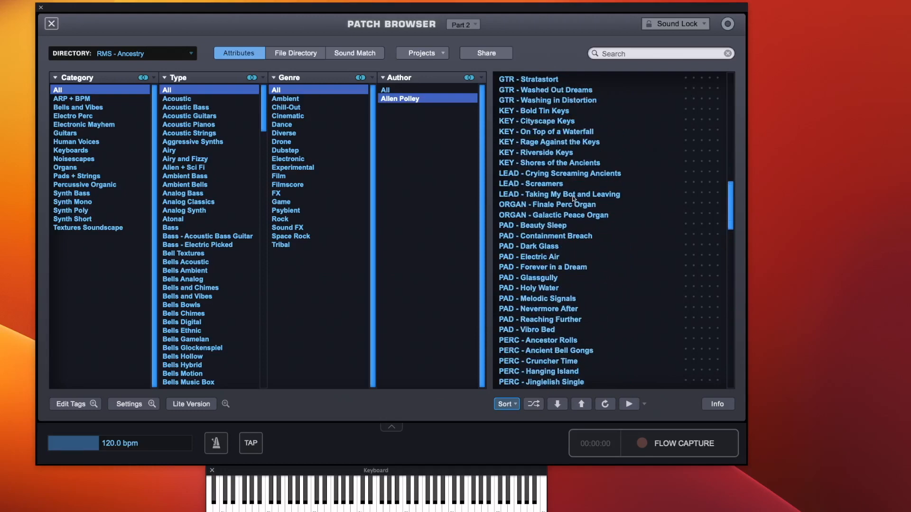
{"action": "scroll", "coordinate": [573, 198], "scroll_direction": "up", "scroll_amount": 20}
{"action": "scroll", "coordinate": [573, 198], "scroll_direction": "up", "scroll_amount": 2}
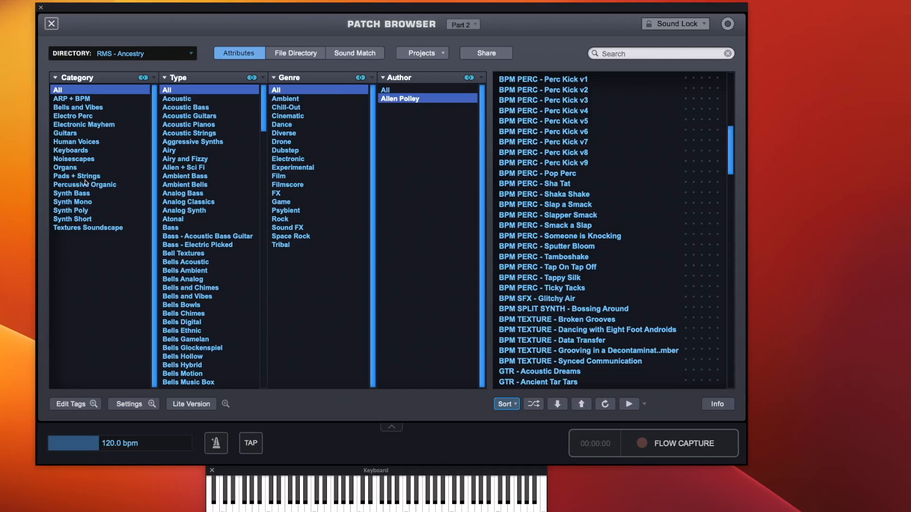
- Load the Synth Mono patch LEAD - Whistle Blower into Part 2, and mute and unmute Part 1 in the mixer
{"action": "left_click", "coordinate": [83, 201]}
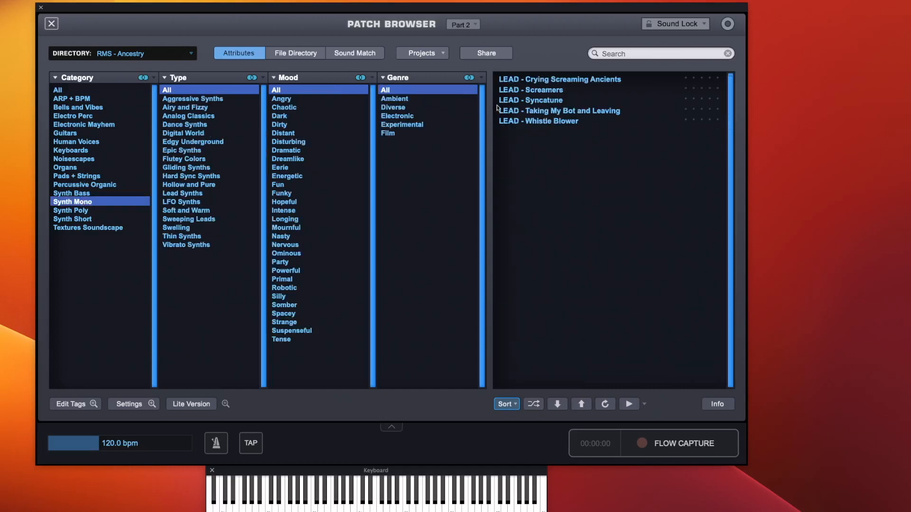
{"action": "left_click", "coordinate": [549, 122]}
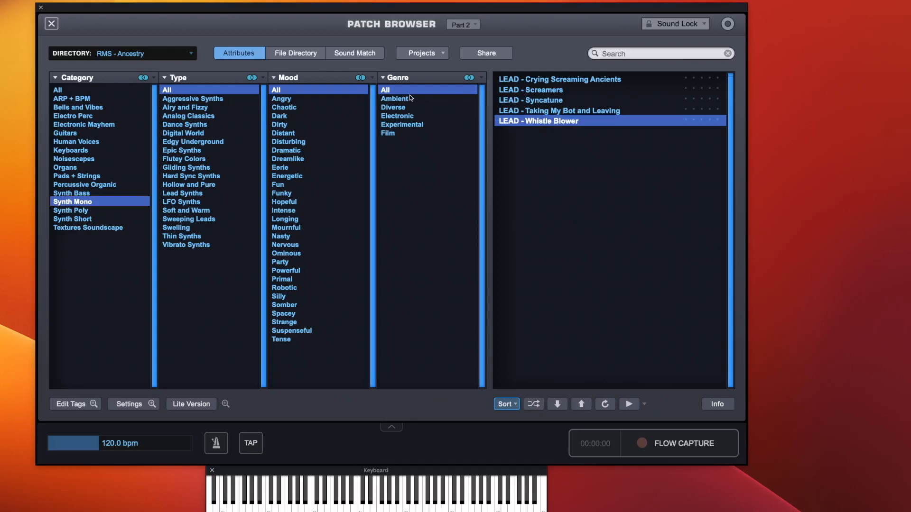
{"action": "left_click", "coordinate": [51, 25]}
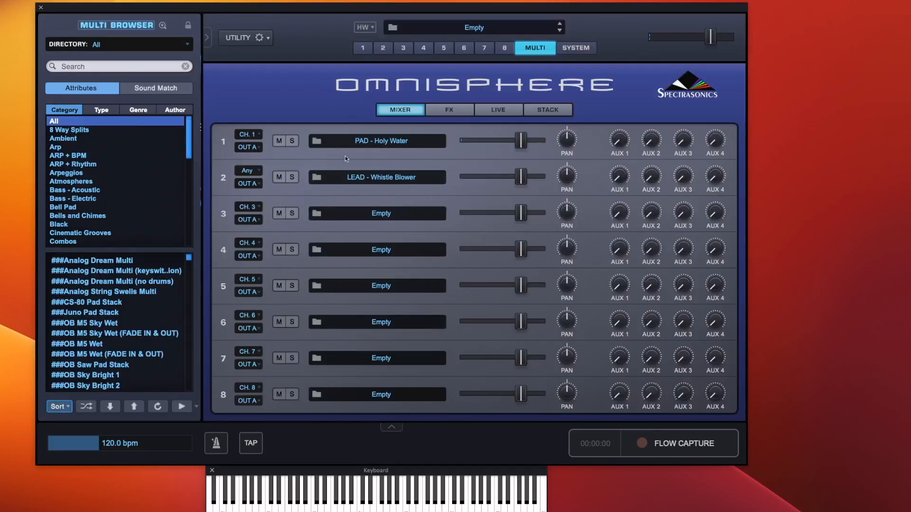
{"action": "left_click", "coordinate": [279, 140]}
{"action": "left_click", "coordinate": [279, 142]}
- Enable Stack Mode and split the note ranges at C4, with Part 1 below it and Part 2 from C4 up
{"action": "left_click", "coordinate": [563, 109]}
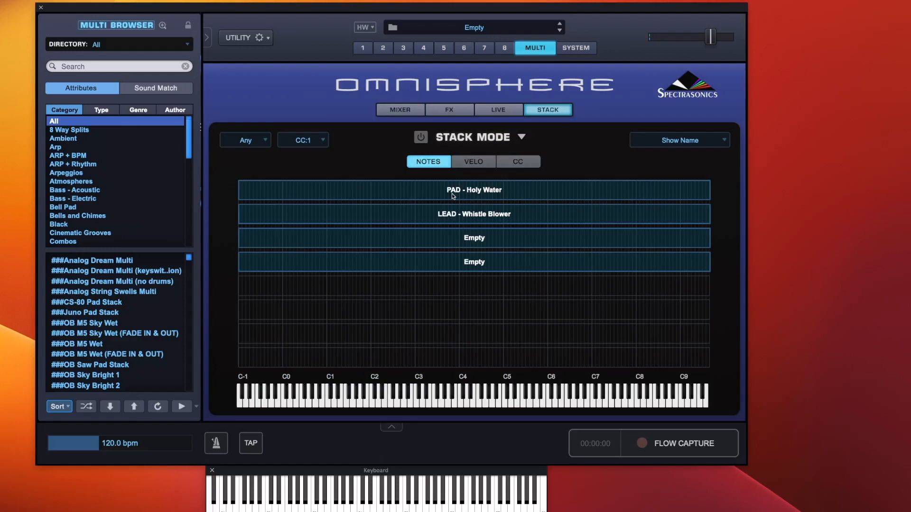
{"action": "left_click", "coordinate": [421, 137]}
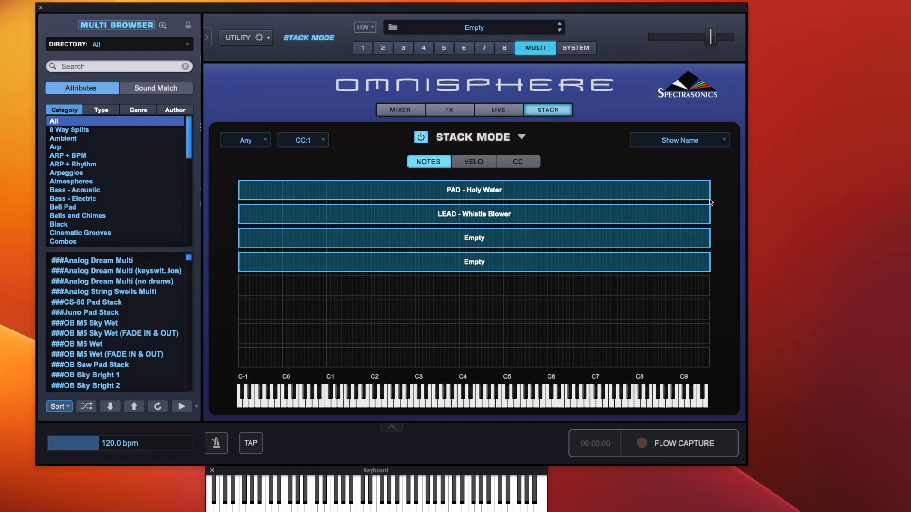
{"action": "left_click_drag", "start_coordinate": [710, 199], "coordinate": [458, 217]}
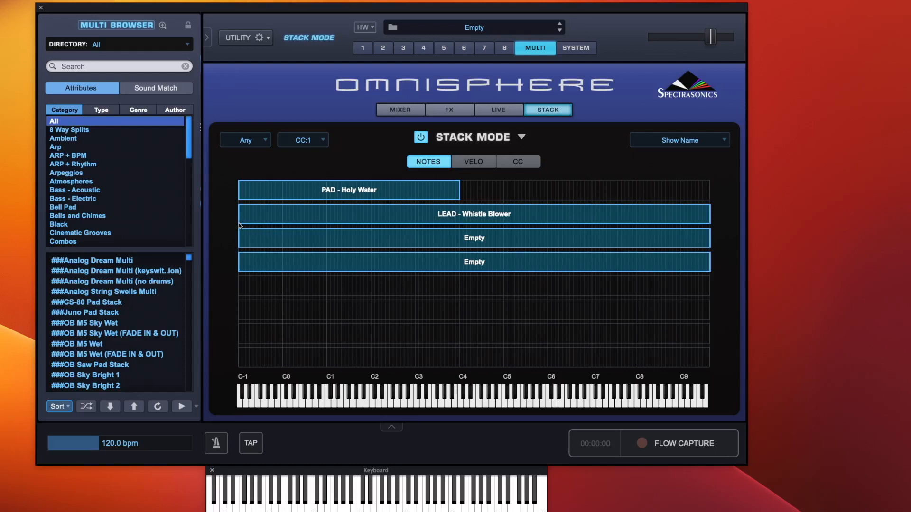
{"action": "left_click_drag", "start_coordinate": [238, 222], "coordinate": [462, 220]}
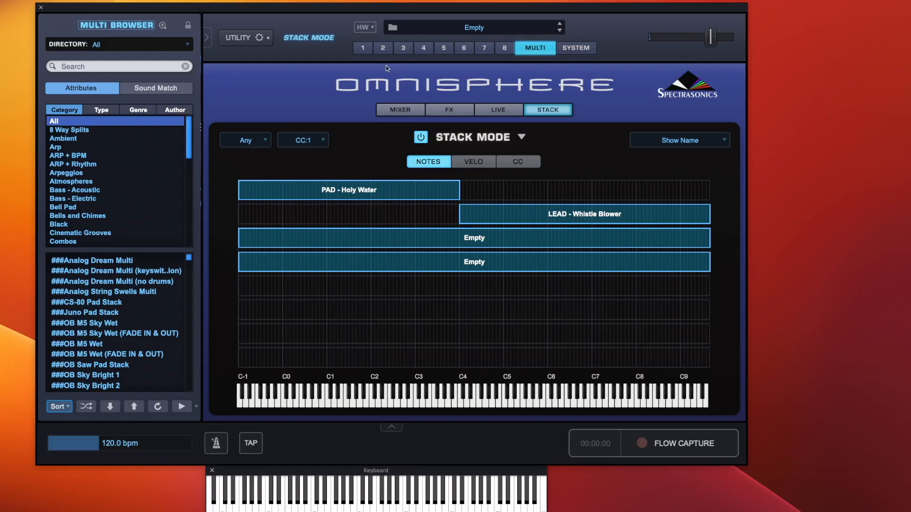
- Set the octave of Part 1's patch PAD - Holy Water to +1 and return to the multi's mixer
{"action": "left_click", "coordinate": [364, 48]}
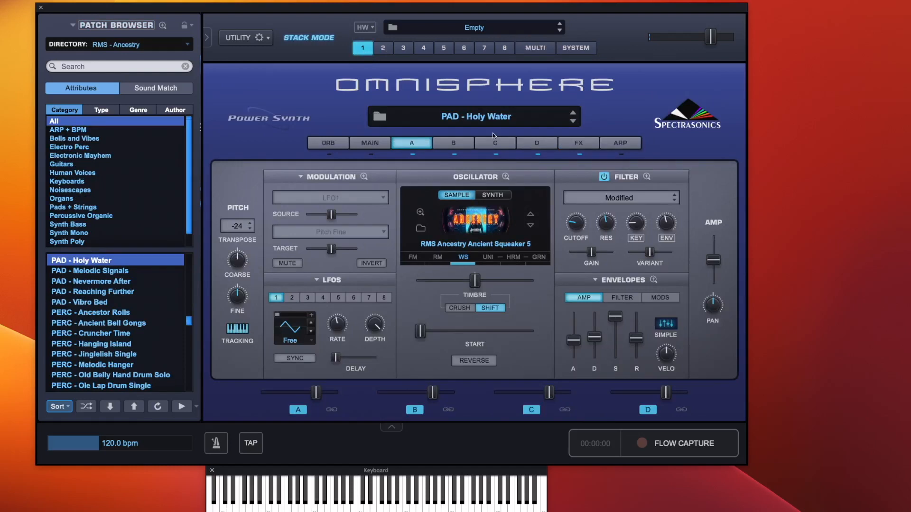
{"action": "left_click", "coordinate": [374, 143]}
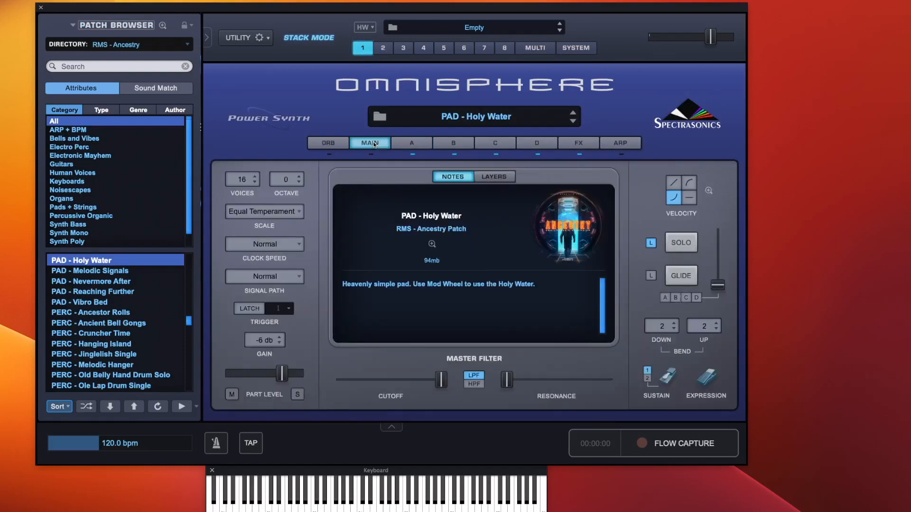
{"action": "left_click", "coordinate": [300, 177]}
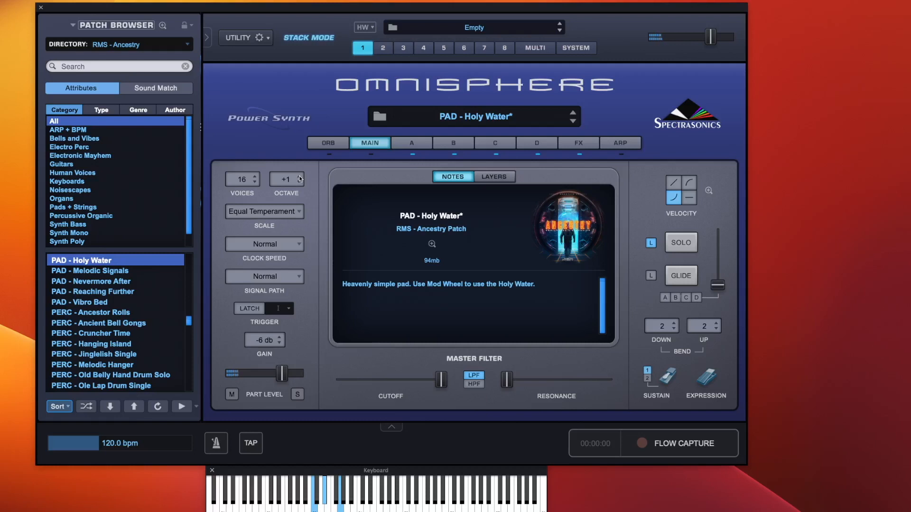
{"action": "left_click", "coordinate": [300, 177]}
{"action": "left_click", "coordinate": [299, 183]}
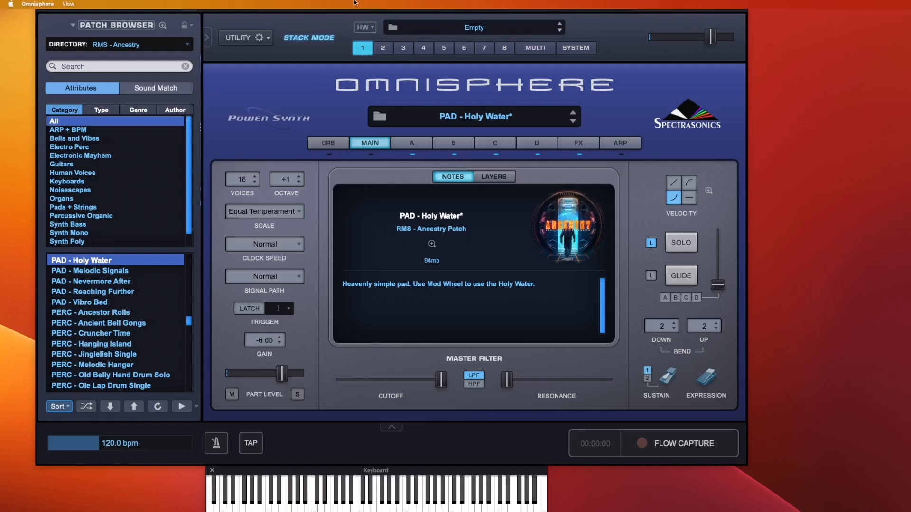
{"action": "left_click", "coordinate": [536, 47]}
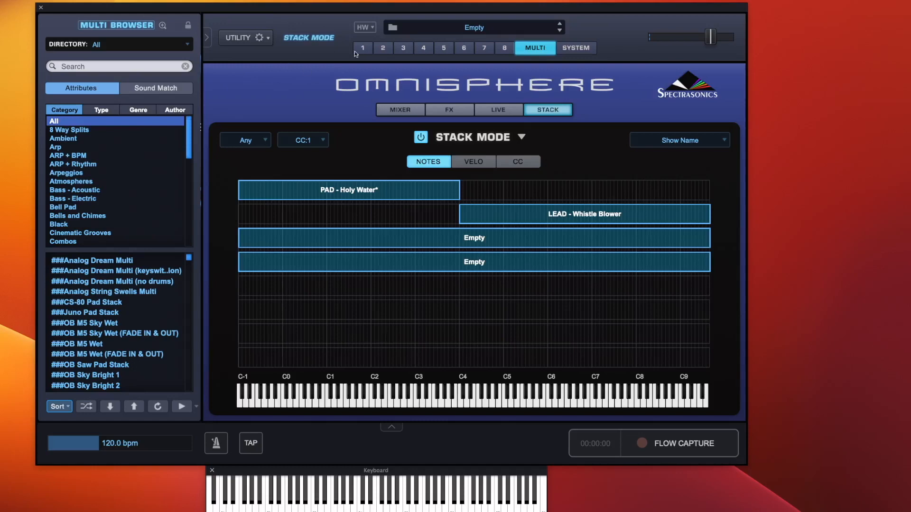
{"action": "left_click", "coordinate": [414, 109]}
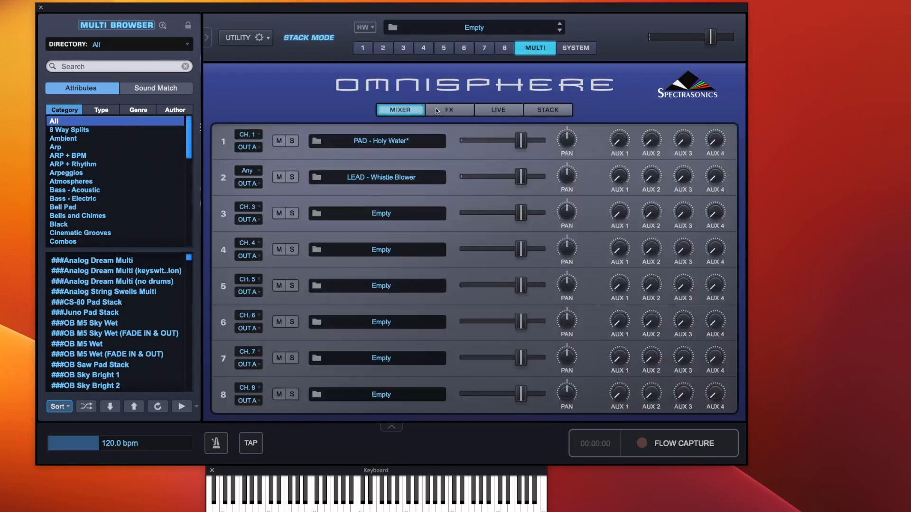
{"action": "left_click", "coordinate": [391, 142]}
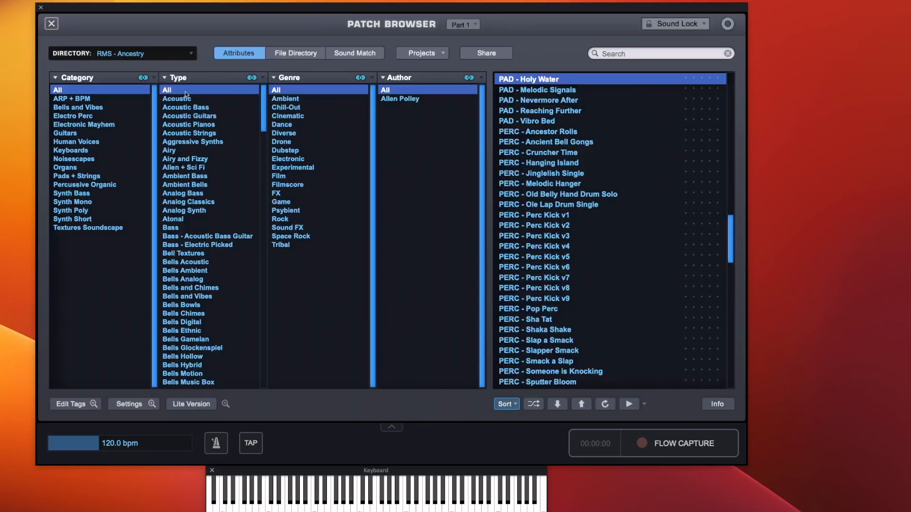
{"action": "scroll", "coordinate": [612, 240], "scroll_direction": "up", "scroll_amount": 9}
{"action": "scroll", "coordinate": [612, 240], "scroll_direction": "up", "scroll_amount": 5}
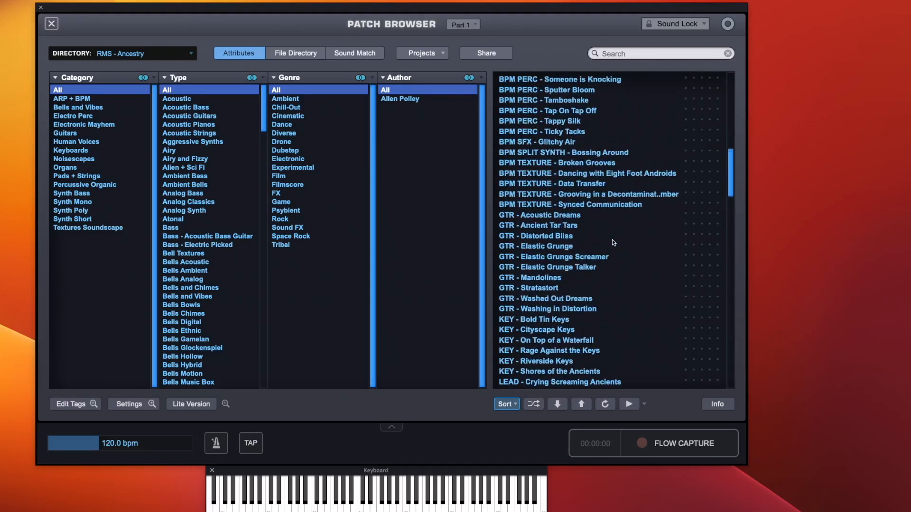
{"action": "left_click", "coordinate": [51, 23]}
- Replace Part 2's patch with GTR - Stratastort from the Guitars category and return to the mixer
{"action": "left_click", "coordinate": [388, 177]}
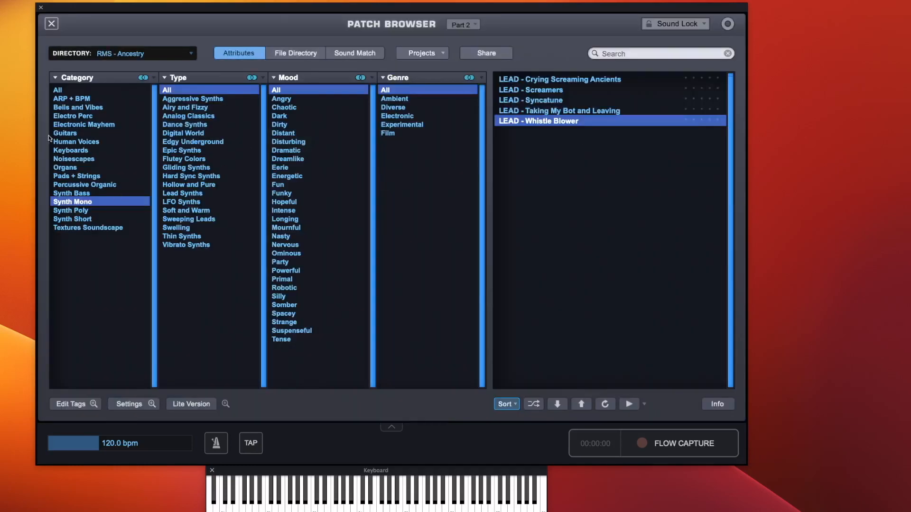
{"action": "left_click", "coordinate": [66, 135]}
{"action": "left_click", "coordinate": [559, 153]}
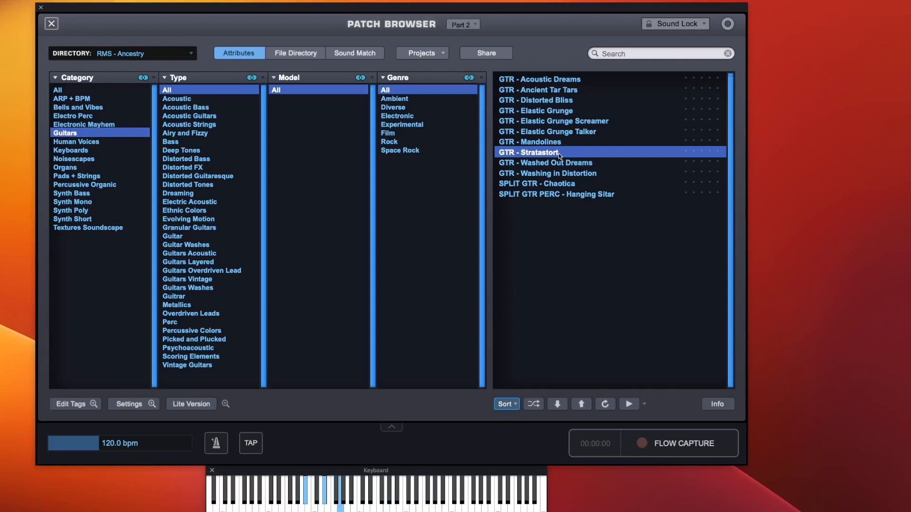
{"action": "left_click", "coordinate": [53, 26]}
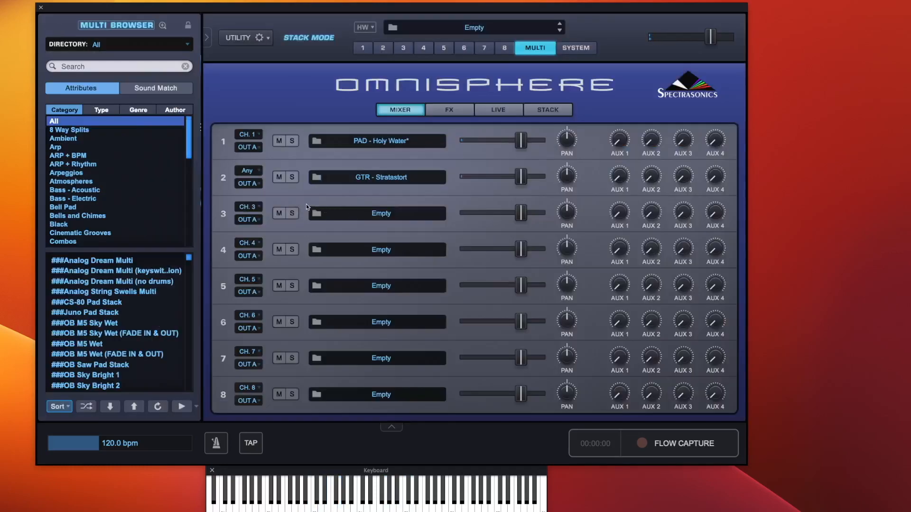
- Set the MIDI channel of the empty Part 3 to Any
{"action": "left_click", "coordinate": [254, 221]}
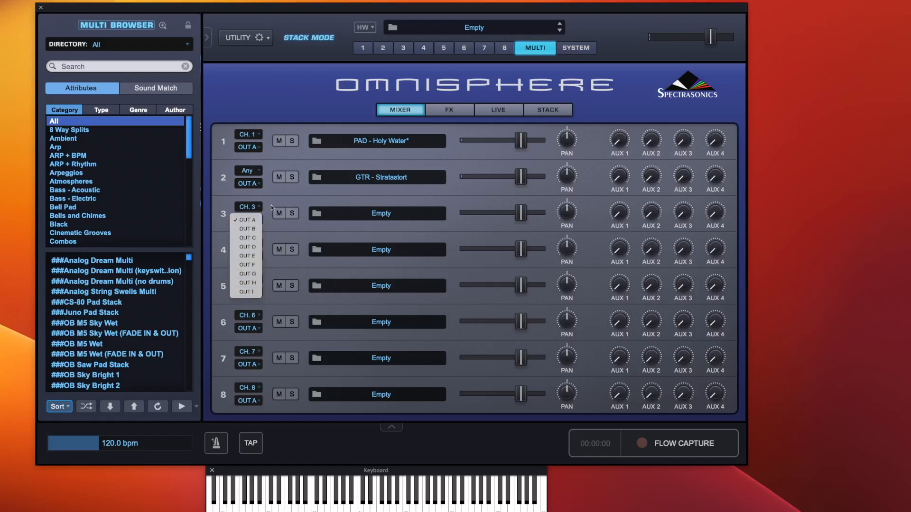
{"action": "left_click", "coordinate": [269, 198]}
{"action": "left_click", "coordinate": [257, 207]}
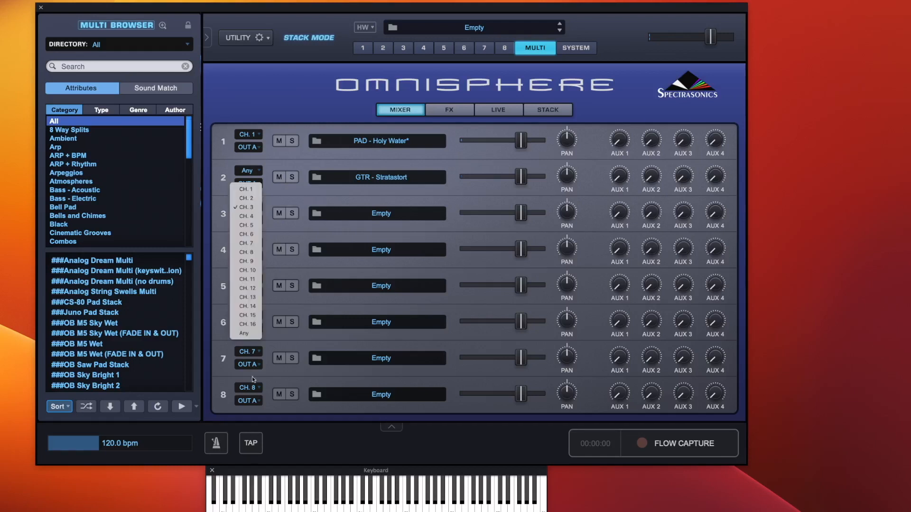
{"action": "left_click", "coordinate": [252, 334]}
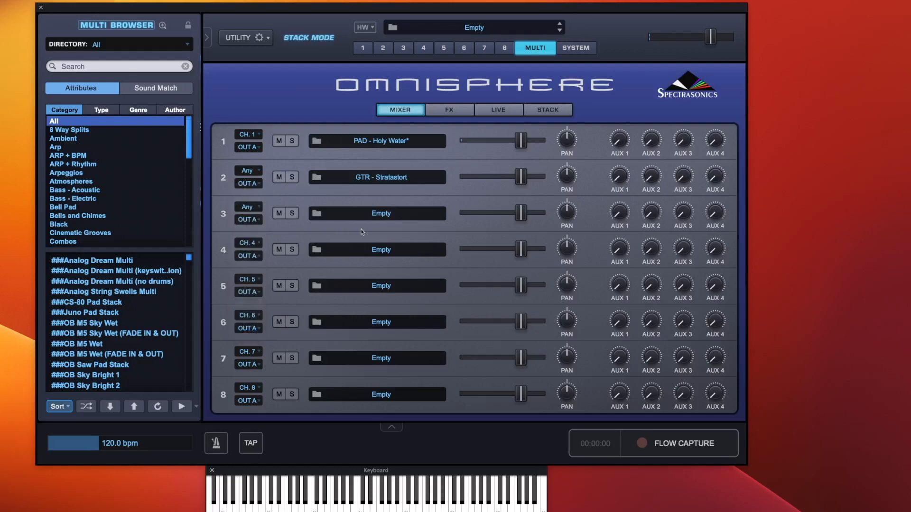
- Load the RMS - Ancestry patch PAD - Melodic Signals into Part 3 and return to the mixer
{"action": "left_click", "coordinate": [387, 218]}
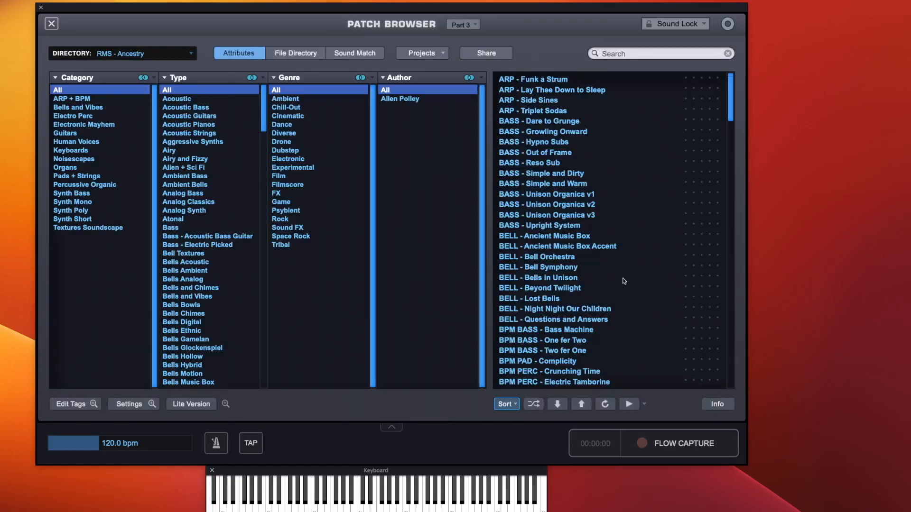
{"action": "scroll", "coordinate": [623, 281], "scroll_direction": "down", "scroll_amount": 15}
{"action": "scroll", "coordinate": [624, 281], "scroll_direction": "down", "scroll_amount": 5}
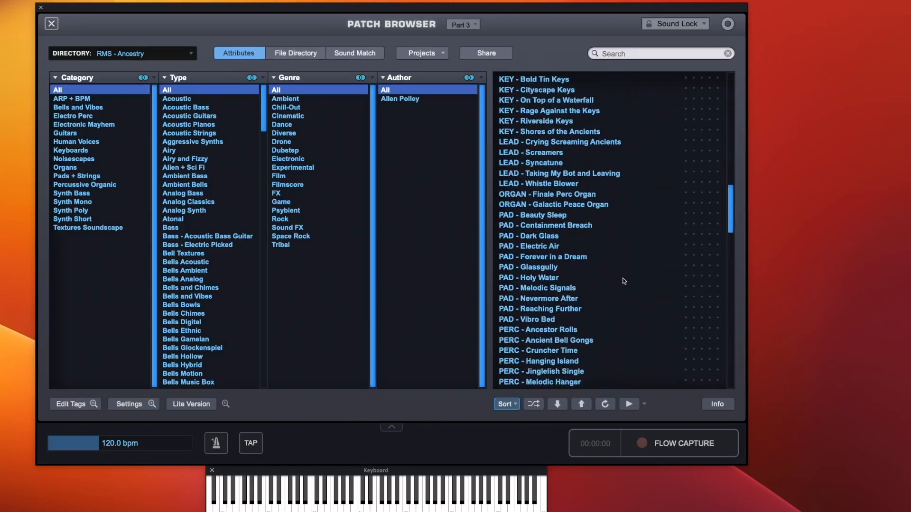
{"action": "left_click", "coordinate": [571, 289]}
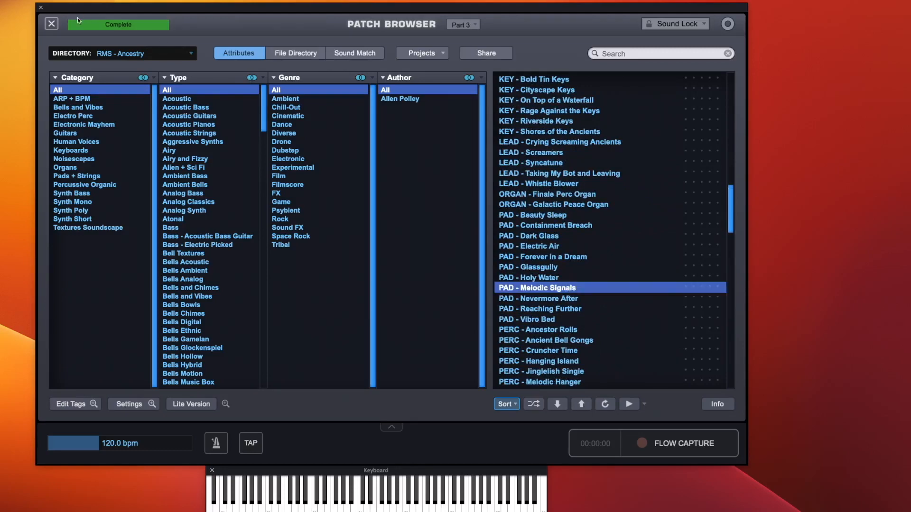
{"action": "left_click", "coordinate": [50, 24]}
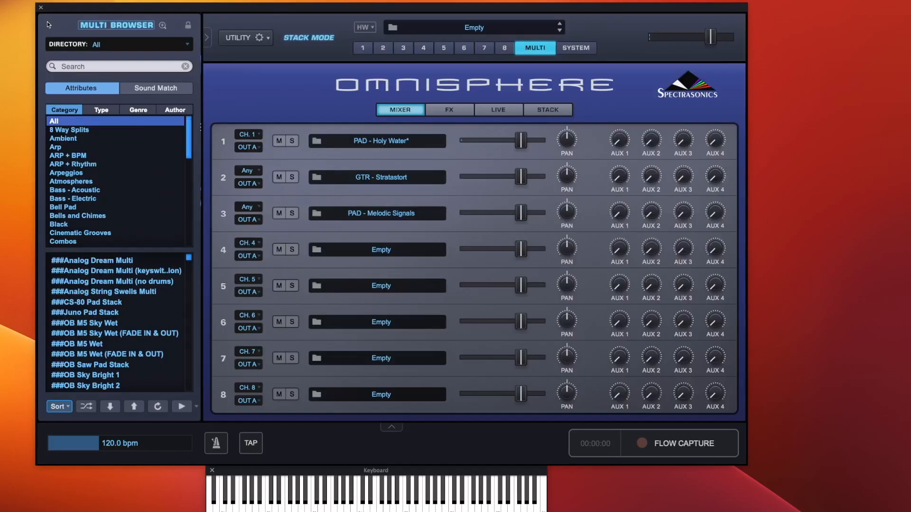
- Limit PAD - Melodic Signals to the notes from C6 up in the stack's note ranges and return to the mixer
{"action": "left_click", "coordinate": [535, 109]}
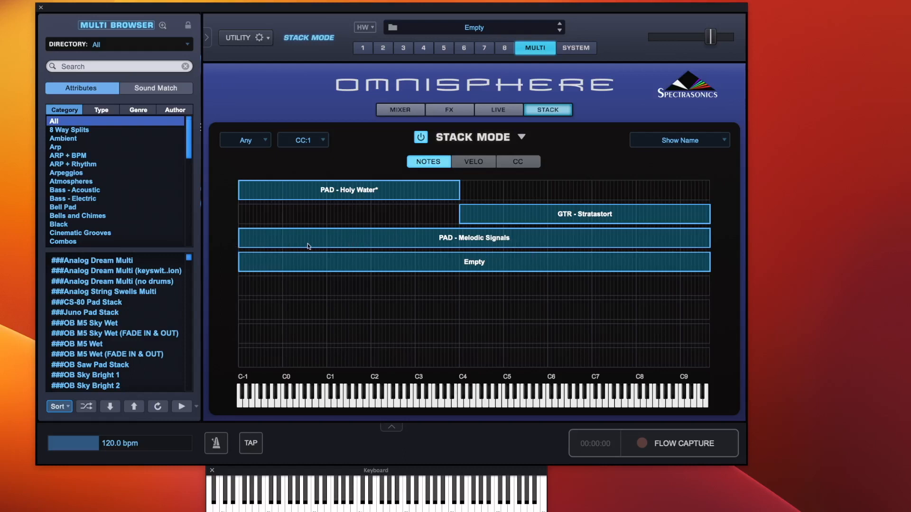
{"action": "left_click_drag", "start_coordinate": [240, 246], "coordinate": [462, 236]}
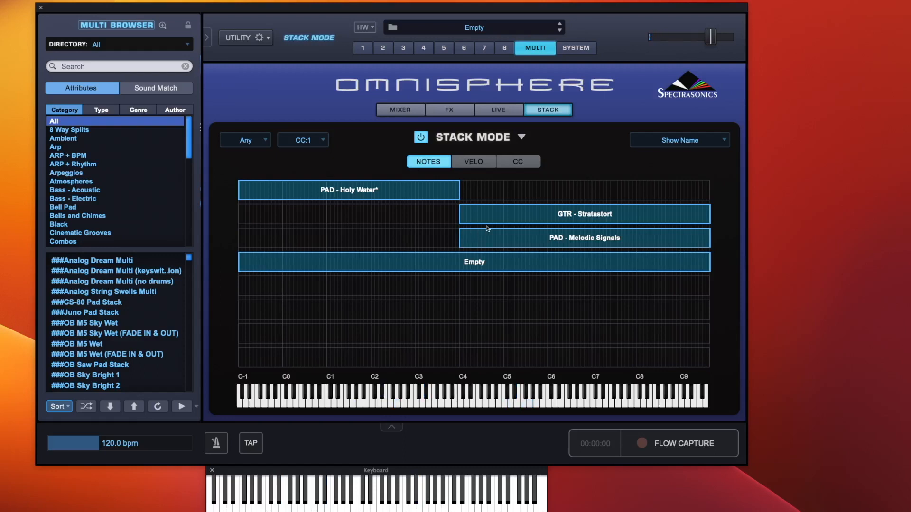
{"action": "left_click_drag", "start_coordinate": [461, 246], "coordinate": [551, 249]}
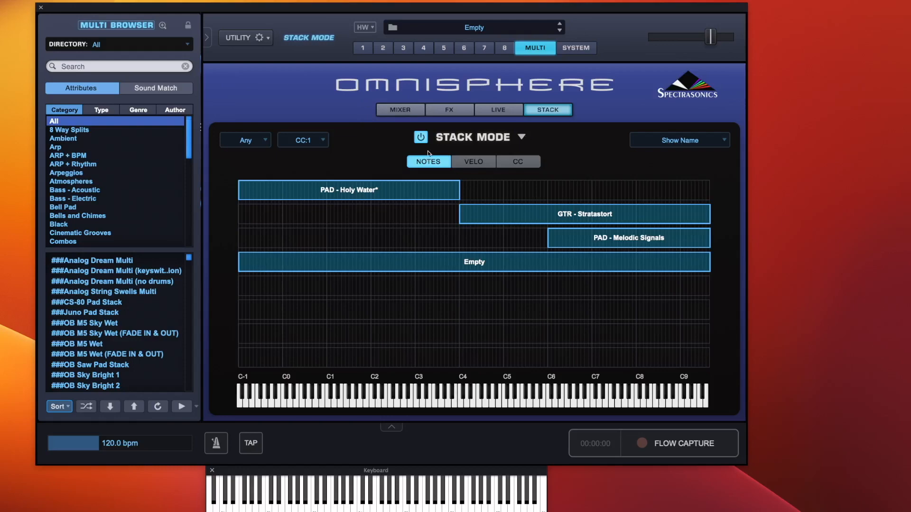
{"action": "left_click", "coordinate": [400, 110]}
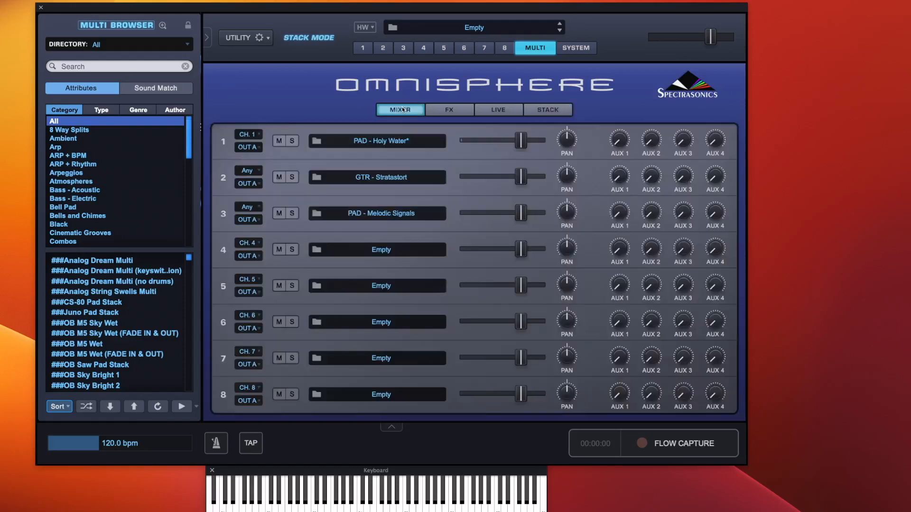